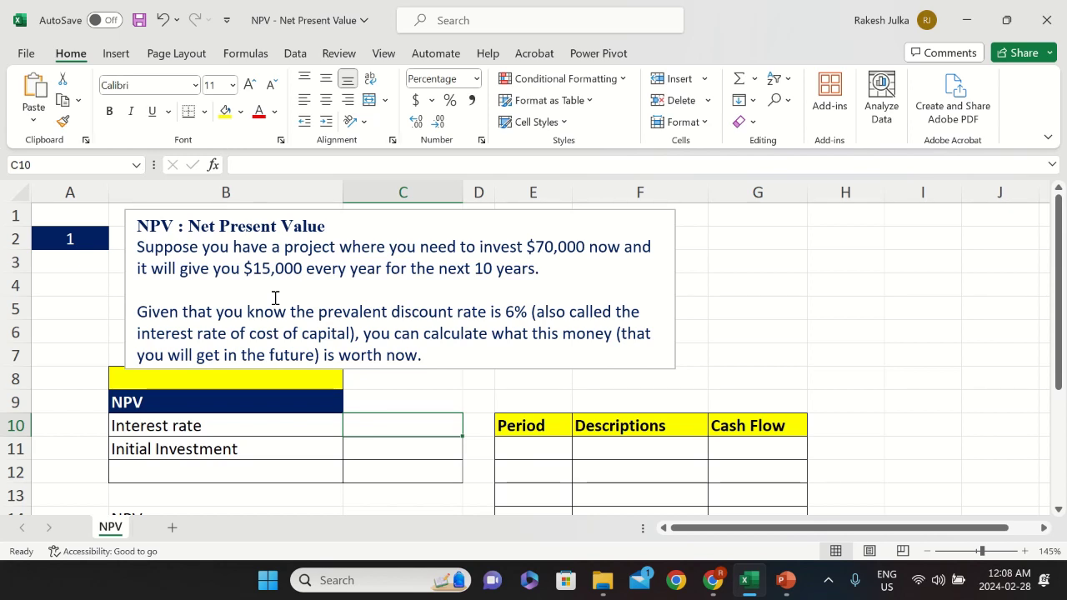
Step: Enter 6% as the interest rate in C10 and -70000 as the initial investment in C11
right_click(274, 298)
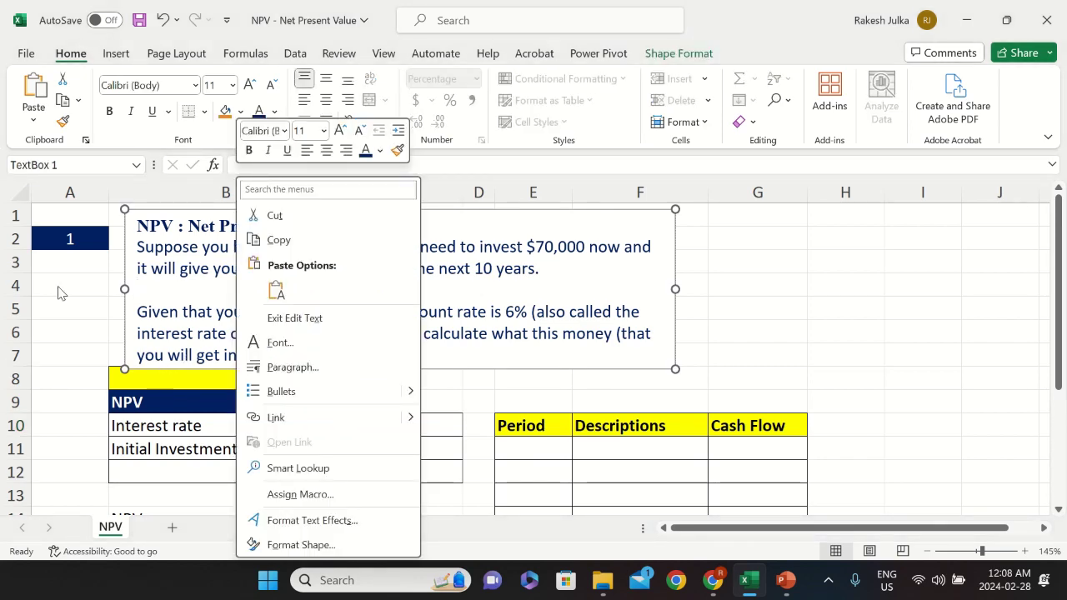
click(467, 292)
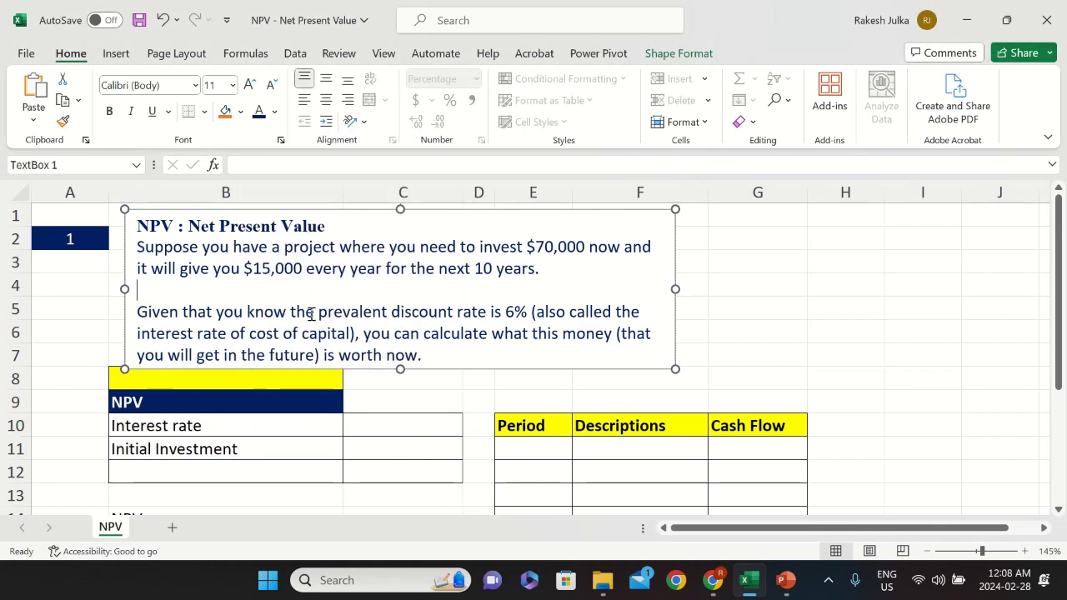
click(391, 426)
text(6%)
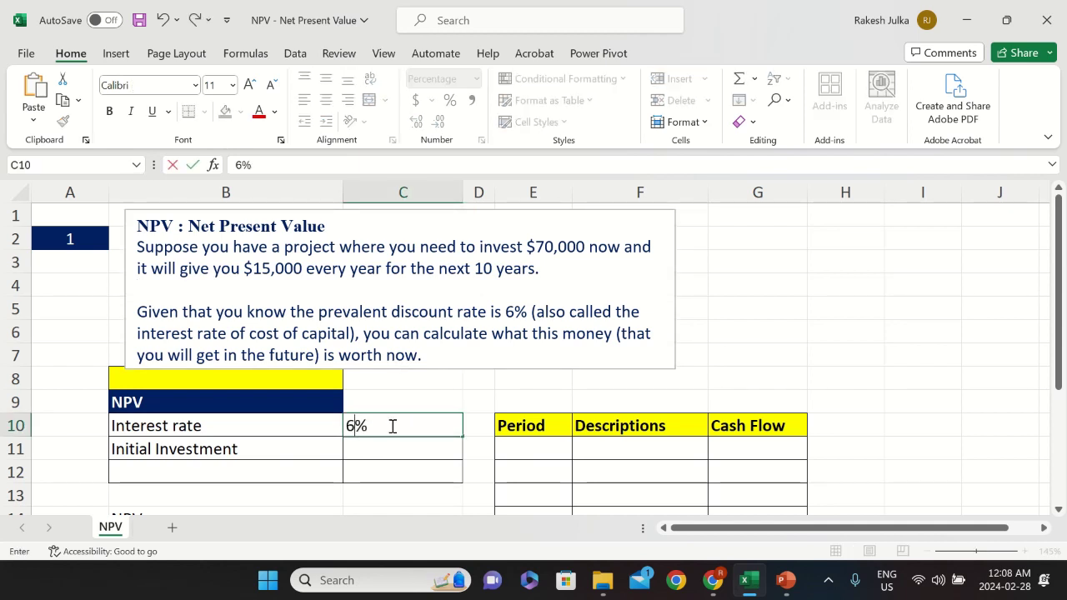
key(Return)
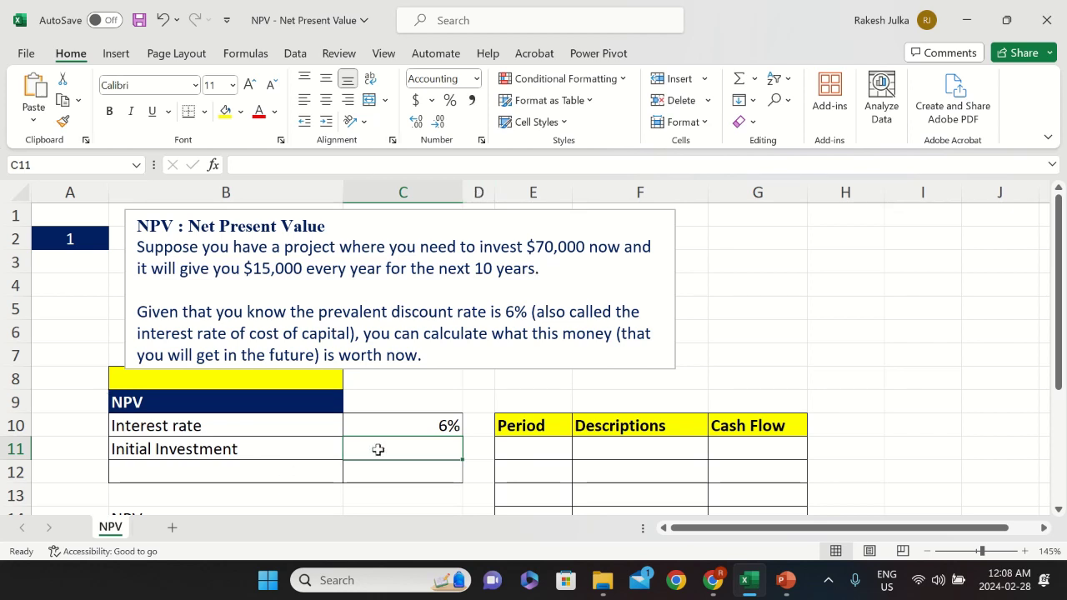
text(-70000)
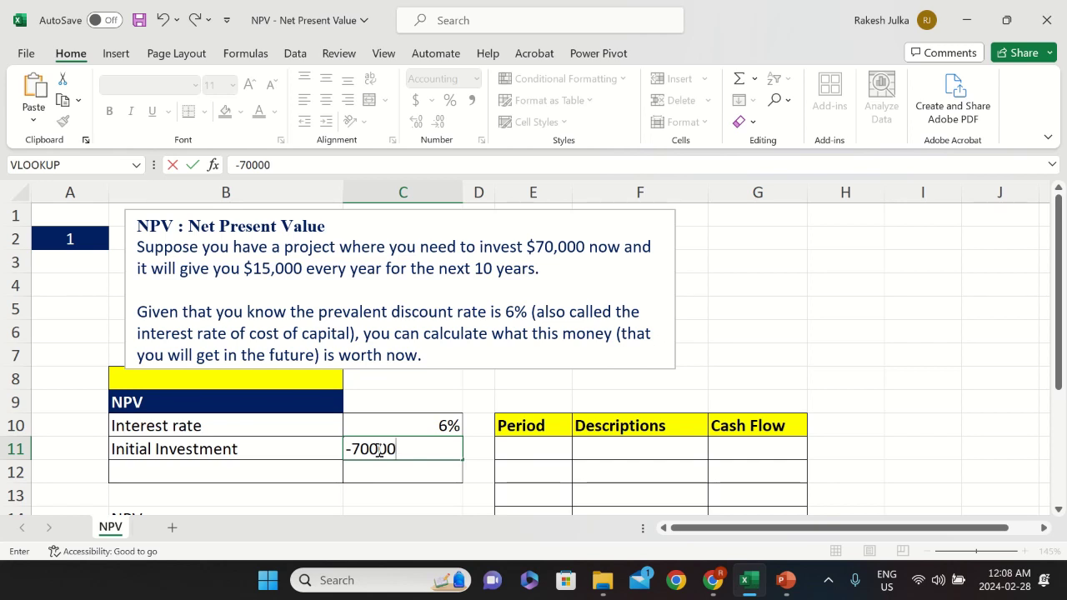
key(Return)
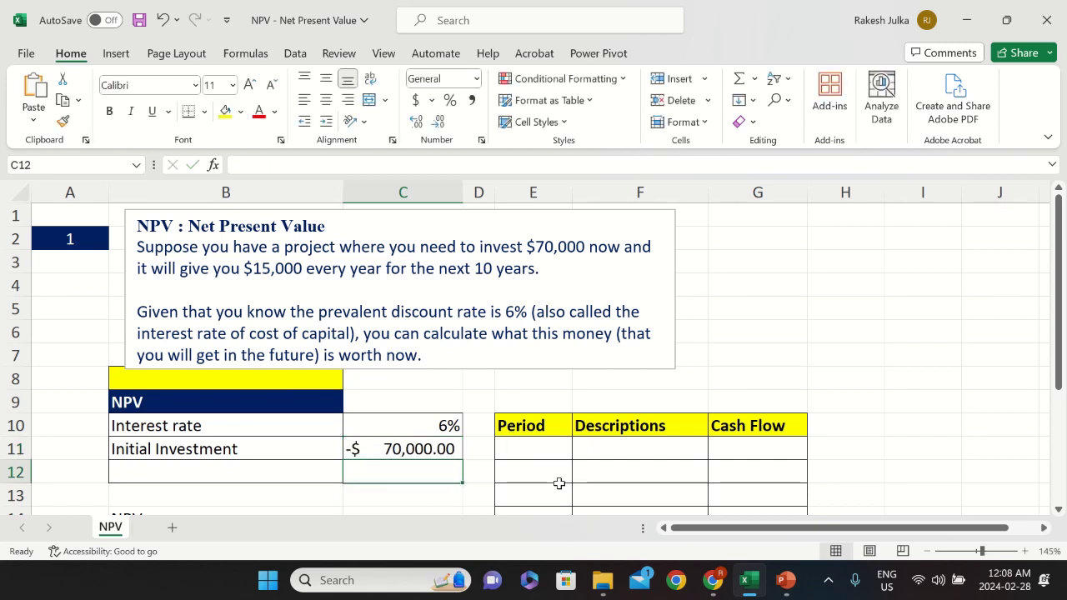
Step: Enter period numbers 1 and 2 in cells E11 and E12 of the Period column
click(539, 447)
text(1)
key(Return)
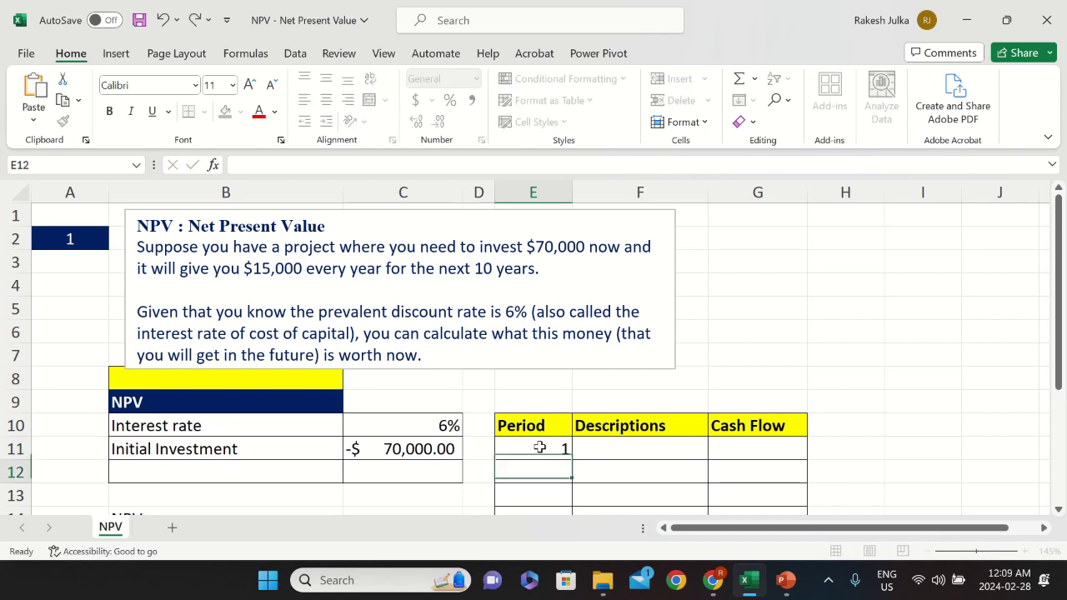
text(2)
key(Return)
Step: Enter the description "Initial Investment" in cell F11 of the cash flow table
scroll(531, 448, down, 1)
scroll(584, 392, down, 3)
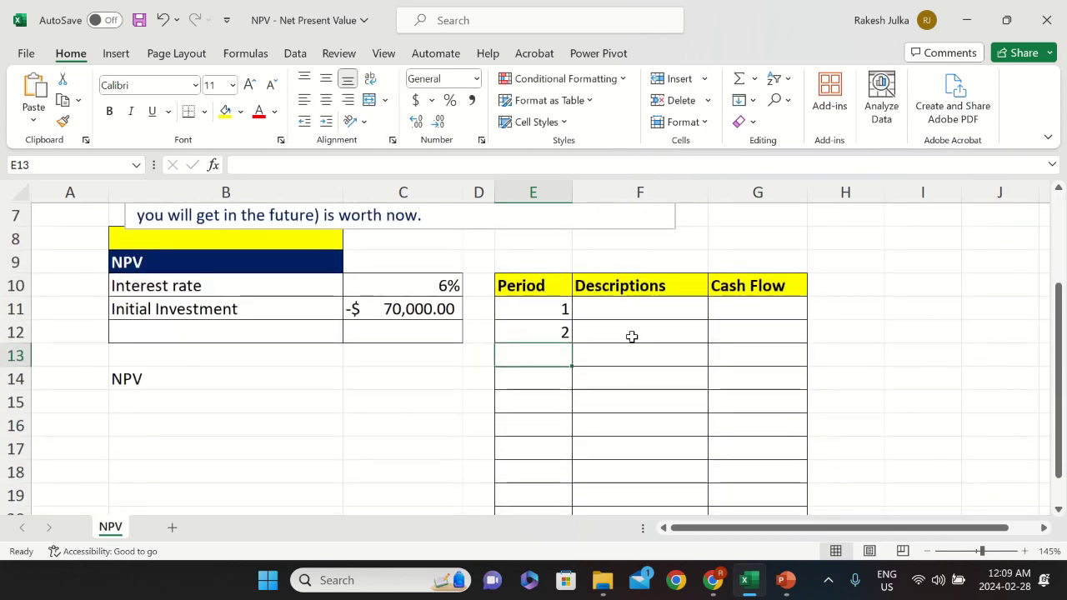
click(618, 310)
scroll(624, 368, up, 2)
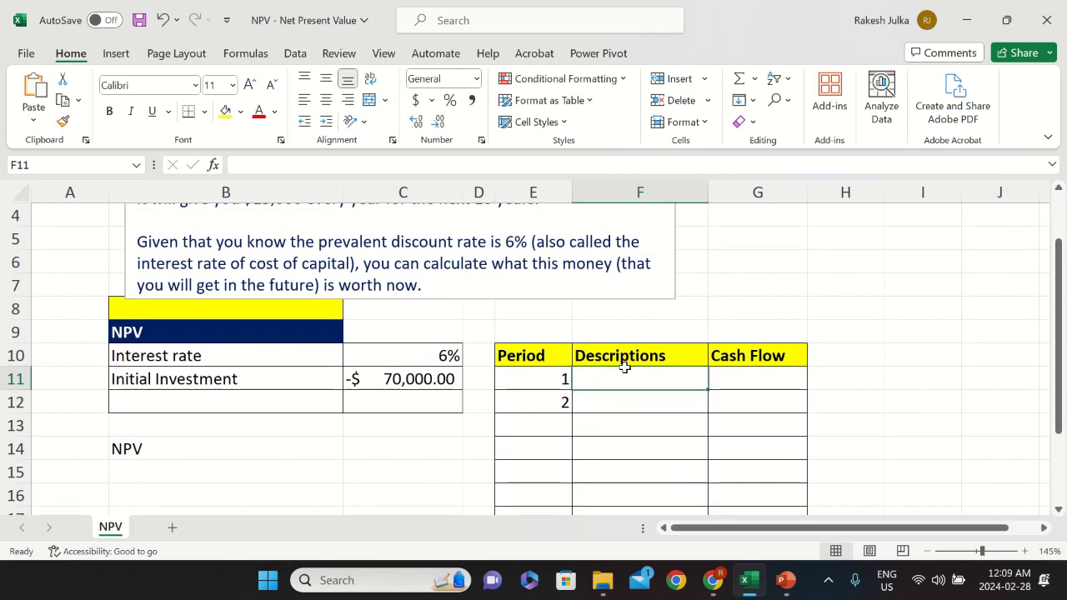
text(Initial)
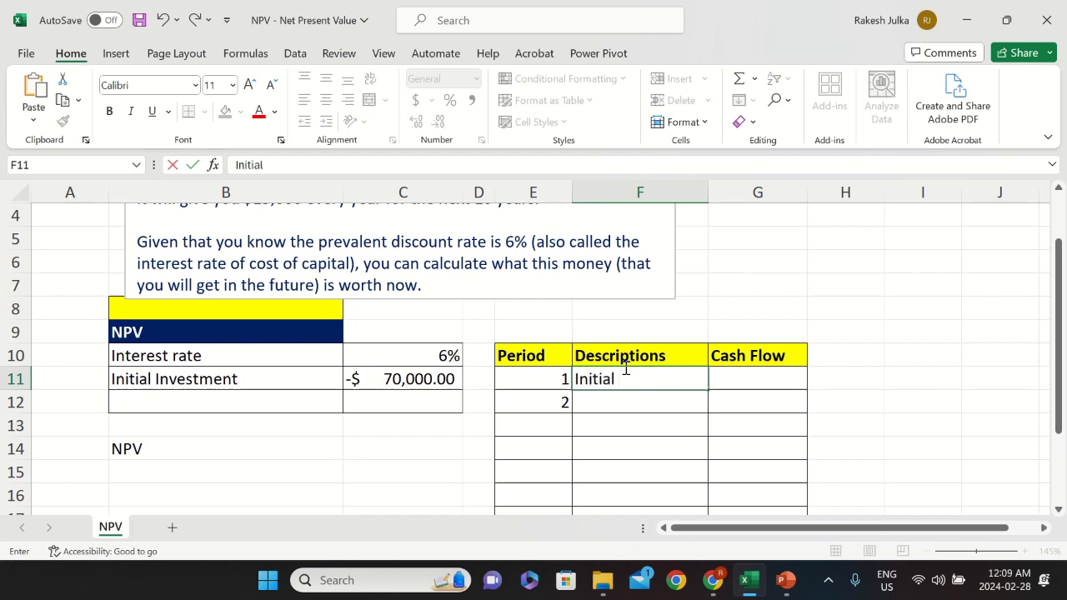
text( Investment)
key(Return)
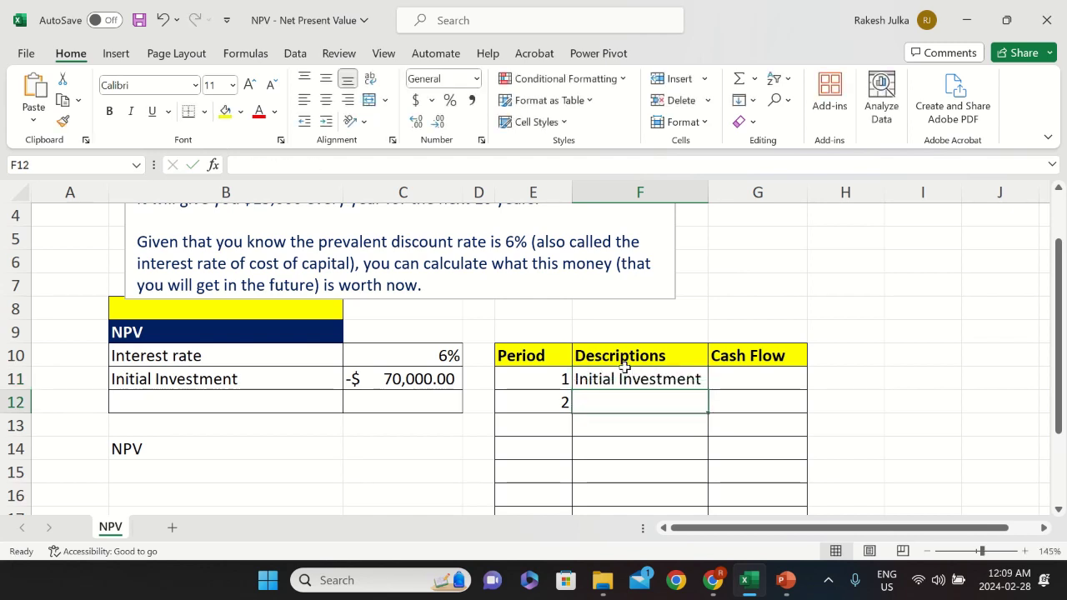
Step: Link the Initial Investment cash flow in G11 to the investment amount with the formula =C11
click(764, 380)
text(=)
click(422, 377)
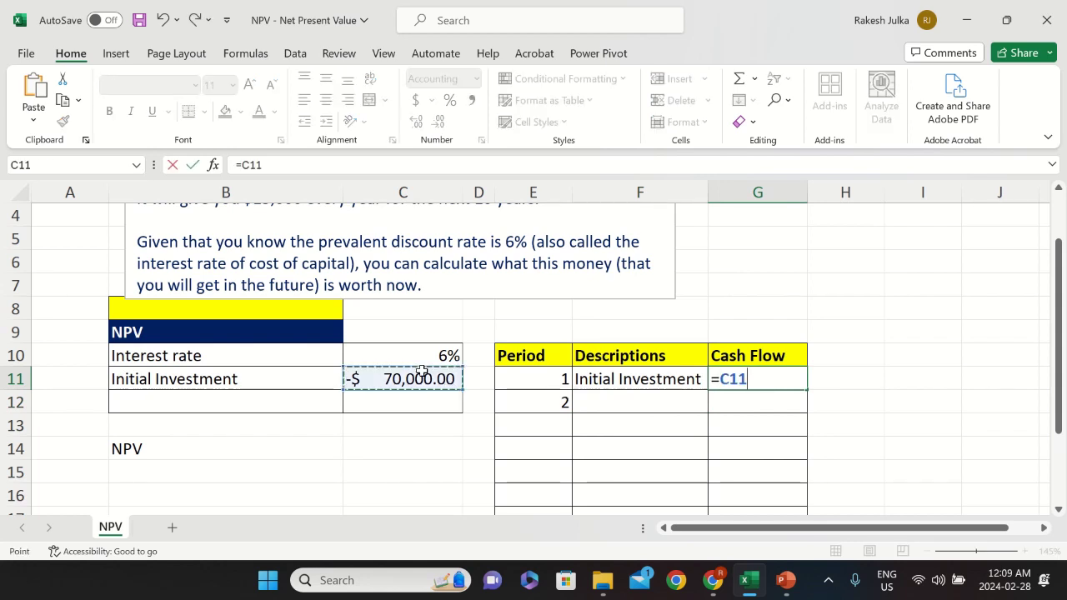
key(Return)
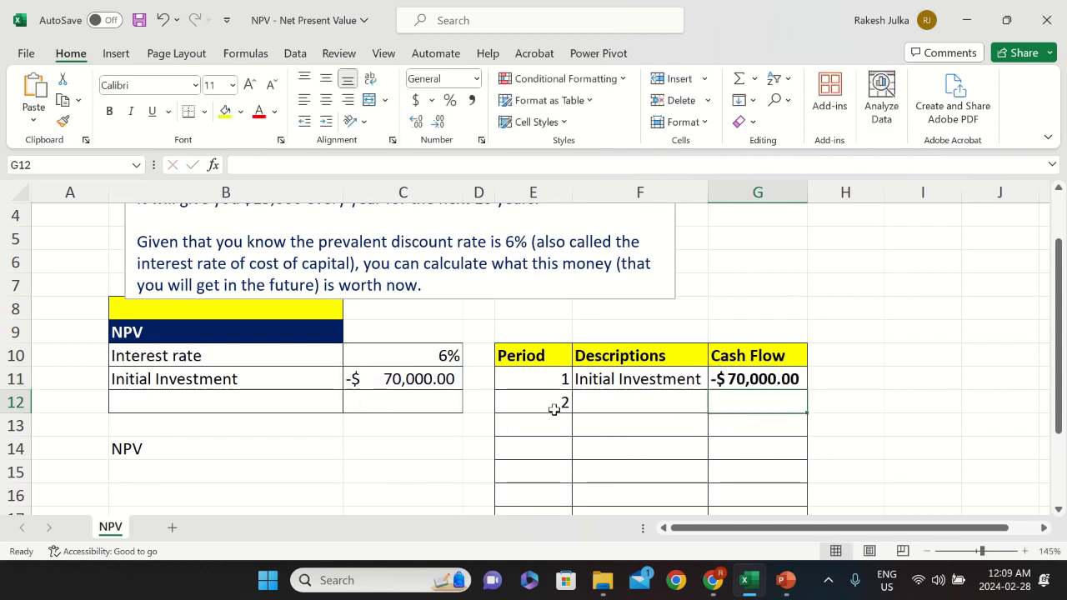
Step: Extend the period series from E11:E12 down to 11 in cell E21
click(550, 381)
drag(551, 381, 553, 429)
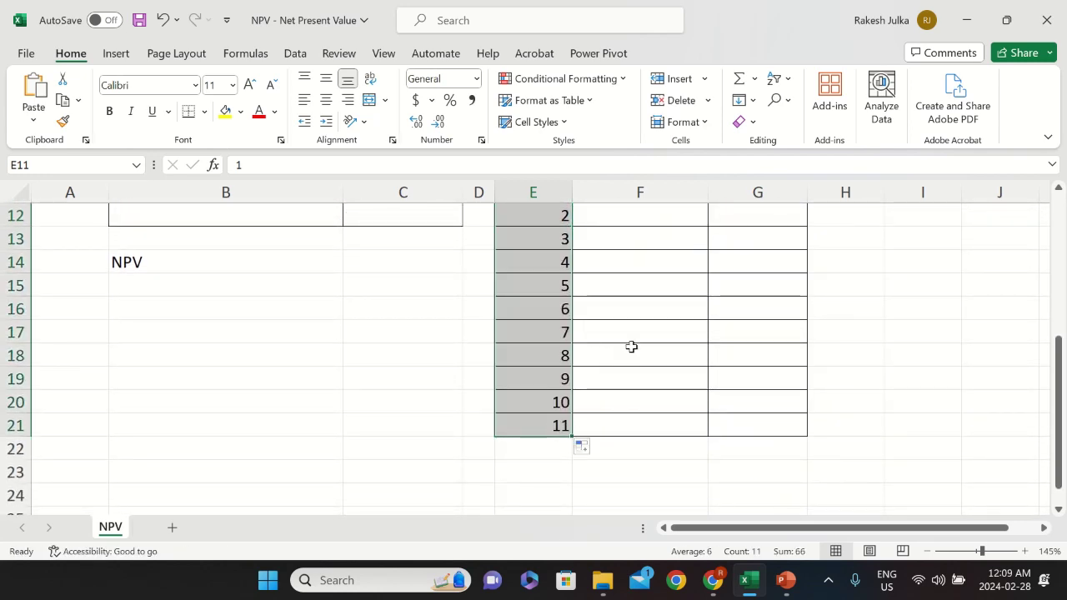
Step: Clear the period number in E11 and renumber cells E12 to E21 as periods 1 to 10
scroll(656, 395, up, 2)
click(558, 335)
key(Delete)
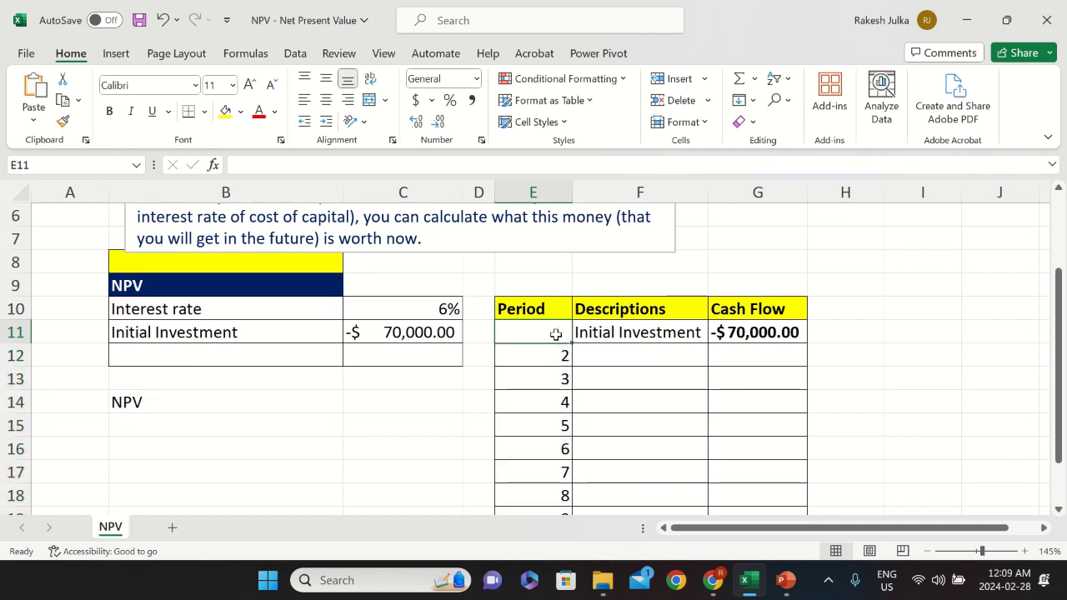
click(539, 357)
text(1)
key(Return)
text(2)
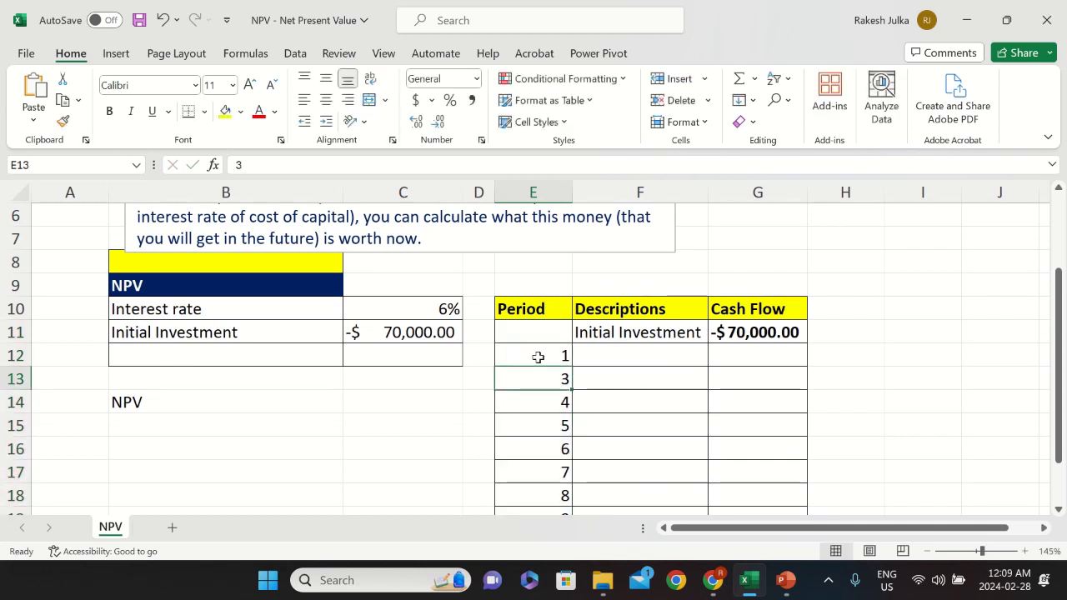
key(Return)
drag(539, 356, 565, 475)
Step: Enter the years 2024 and 2025 as descriptions for periods 1 and 2 in F12 and F13
scroll(651, 325, up, 3)
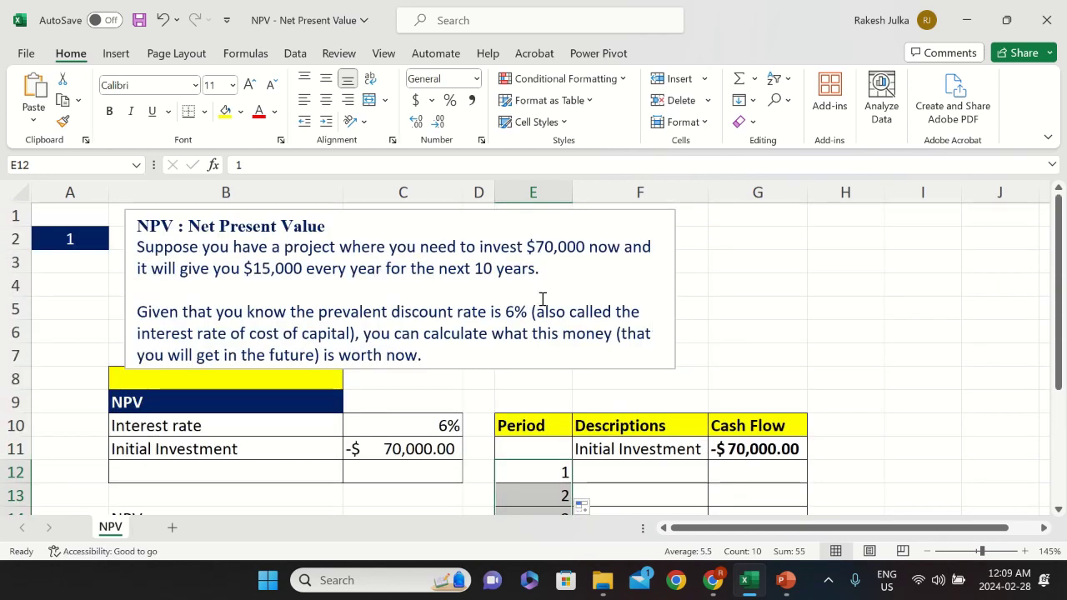
scroll(708, 483, down, 1)
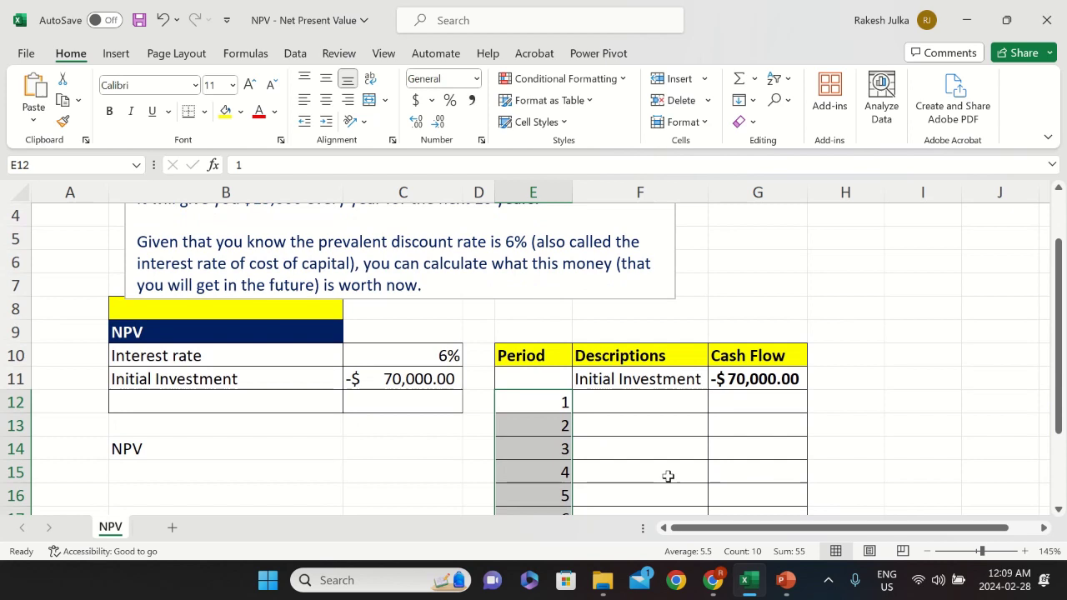
click(652, 401)
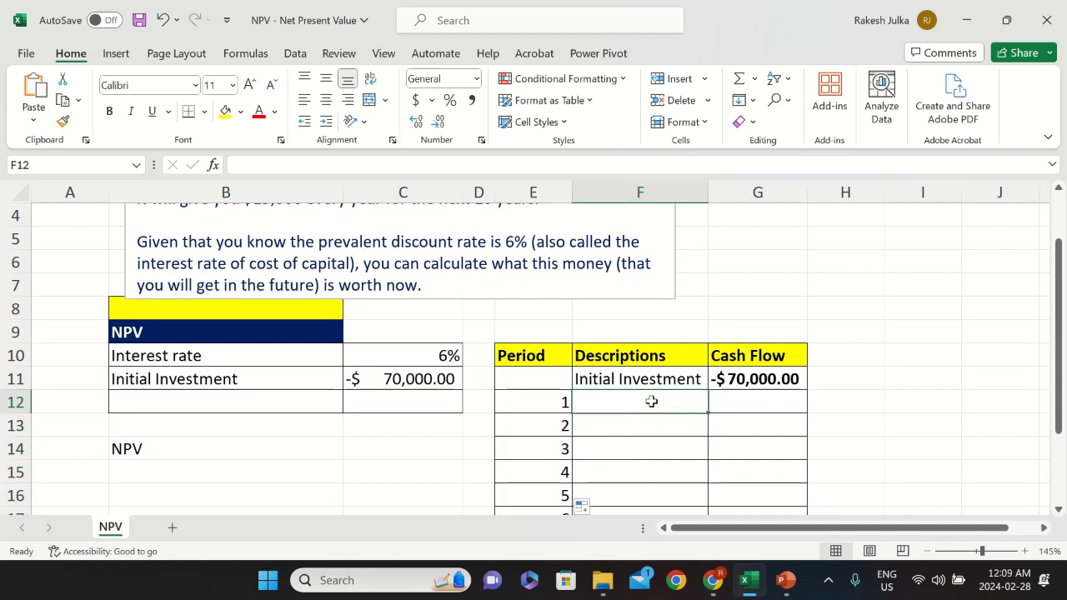
text(202)
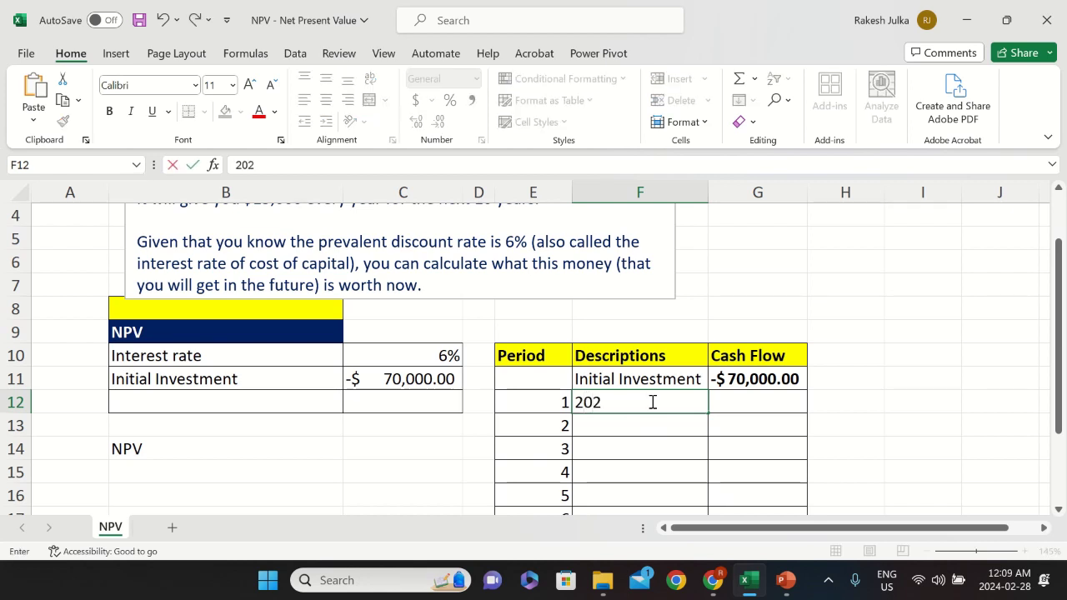
text(4)
key(Return)
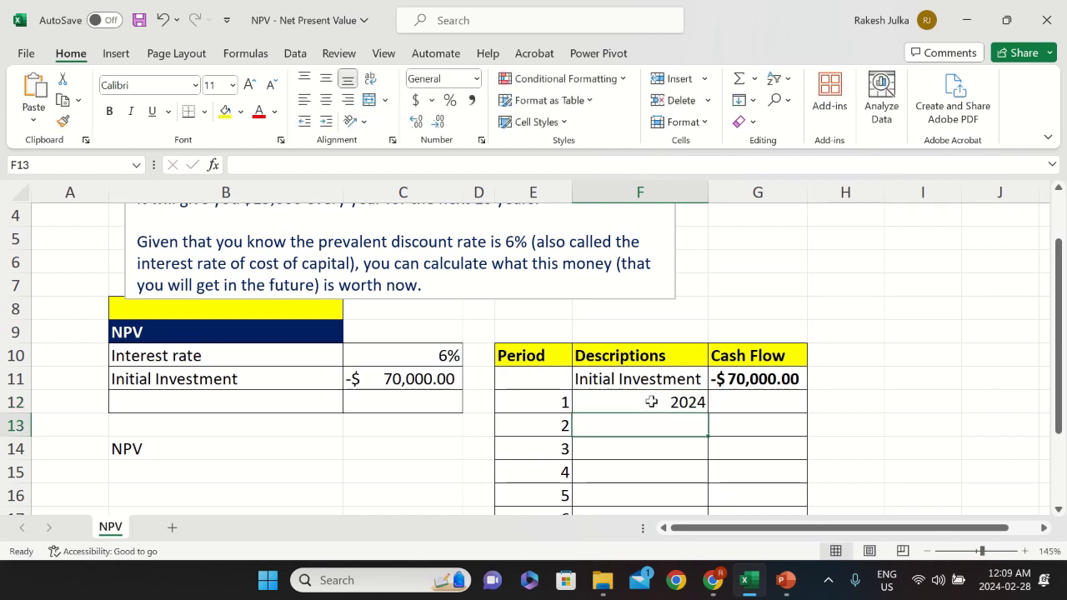
text(2024)
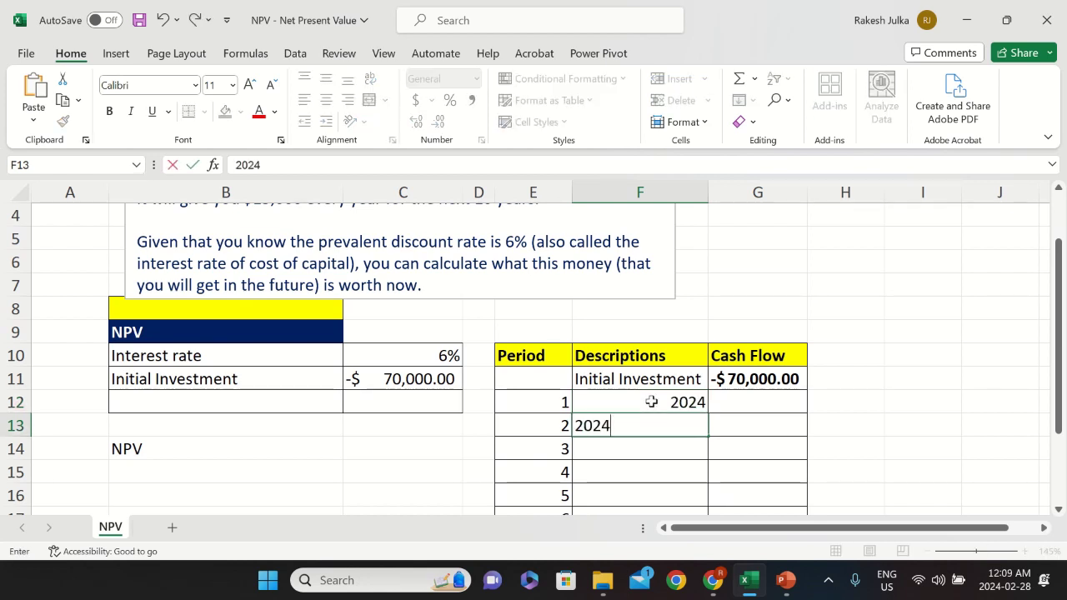
key(BackSpace)
text(5)
key(Return)
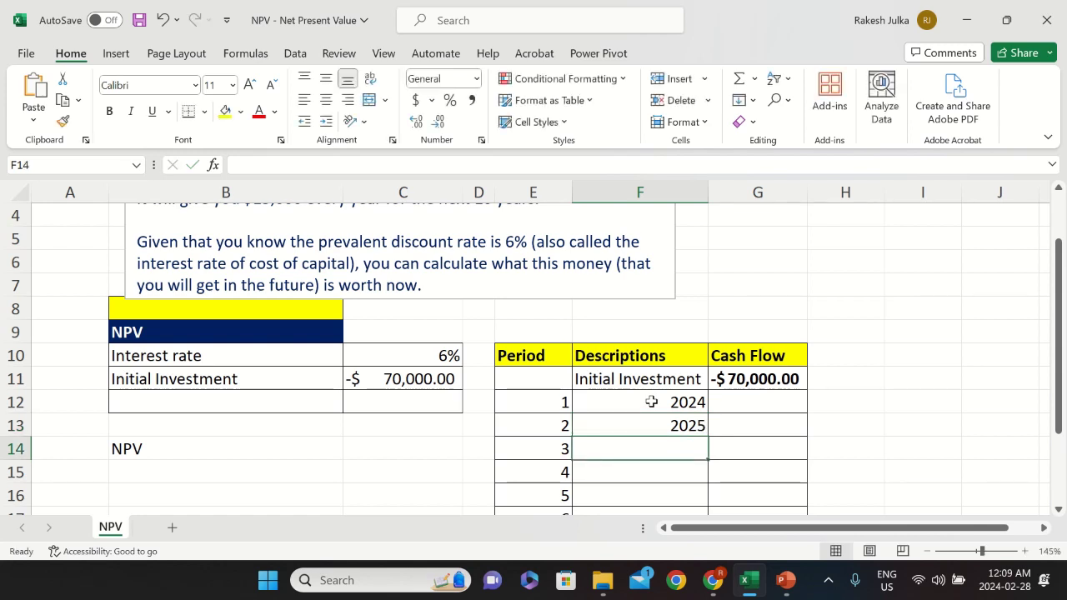
Step: Prefix the two year descriptions so F12 reads "Year - 2024" and F13 reads "year -2025"
click(650, 402)
double_click(651, 402)
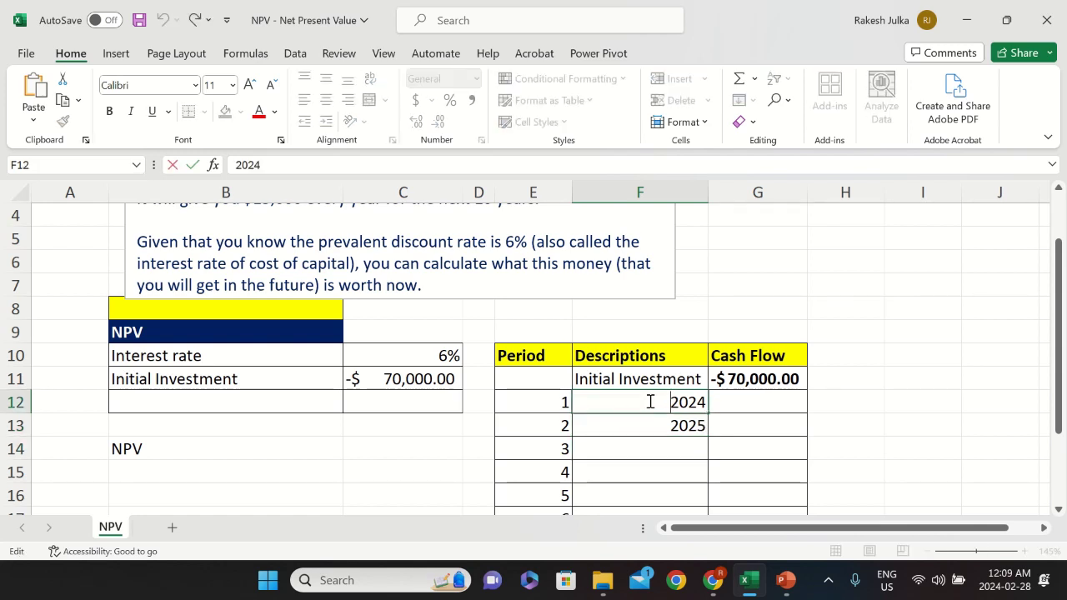
text(Year)
key(BackSpace)
key(BackSpace)
key(BackSpace)
text(ear -)
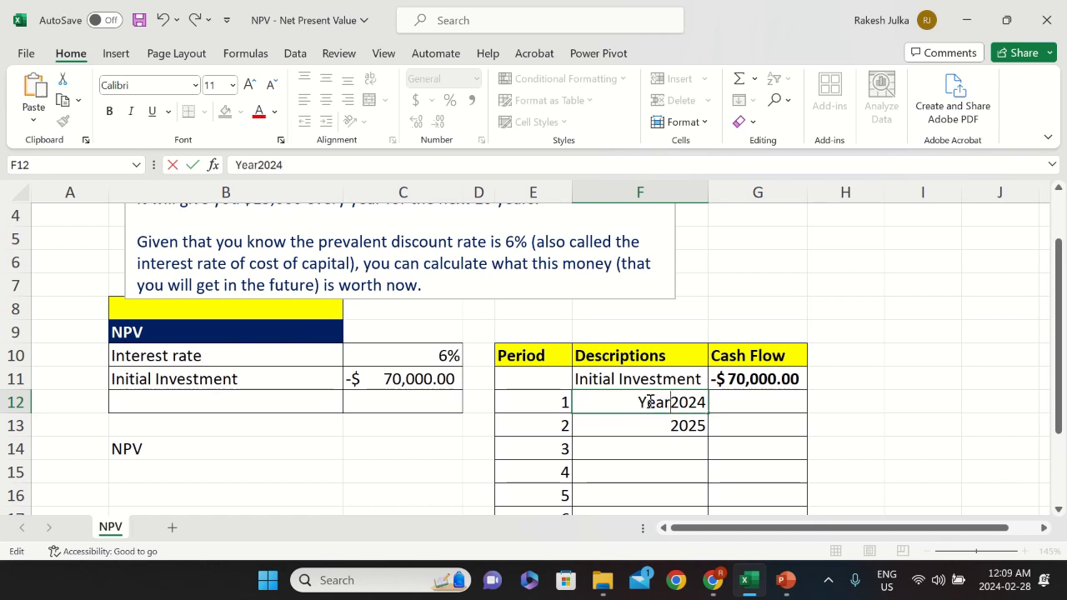
key(Return)
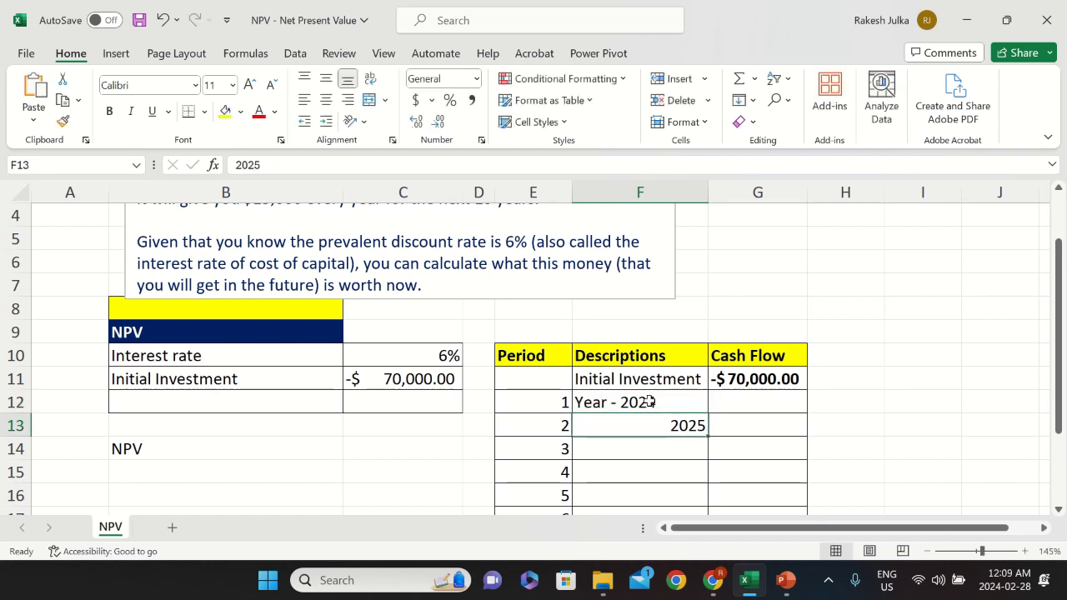
double_click(591, 422)
text(year -)
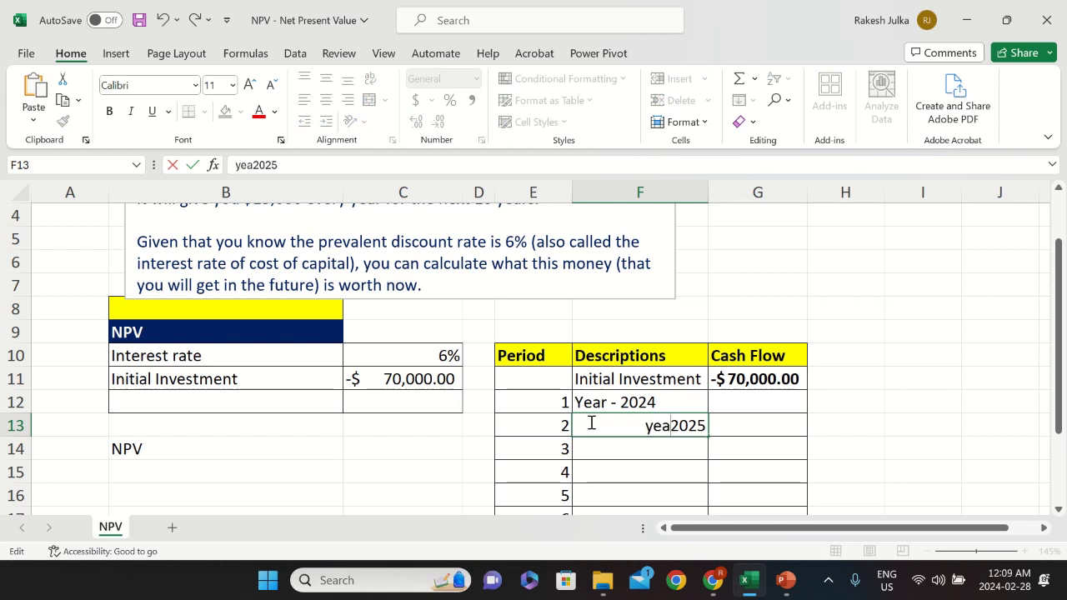
key(Return)
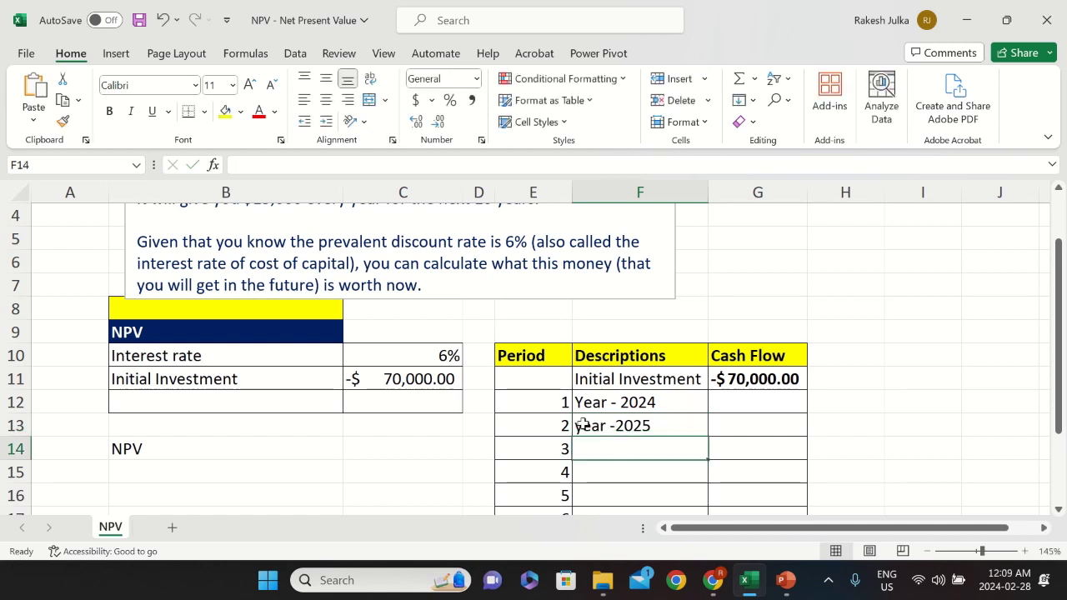
Step: Extend the year descriptions from F12:F13 down to "Year - 2033" in cell F21
drag(620, 403, 631, 427)
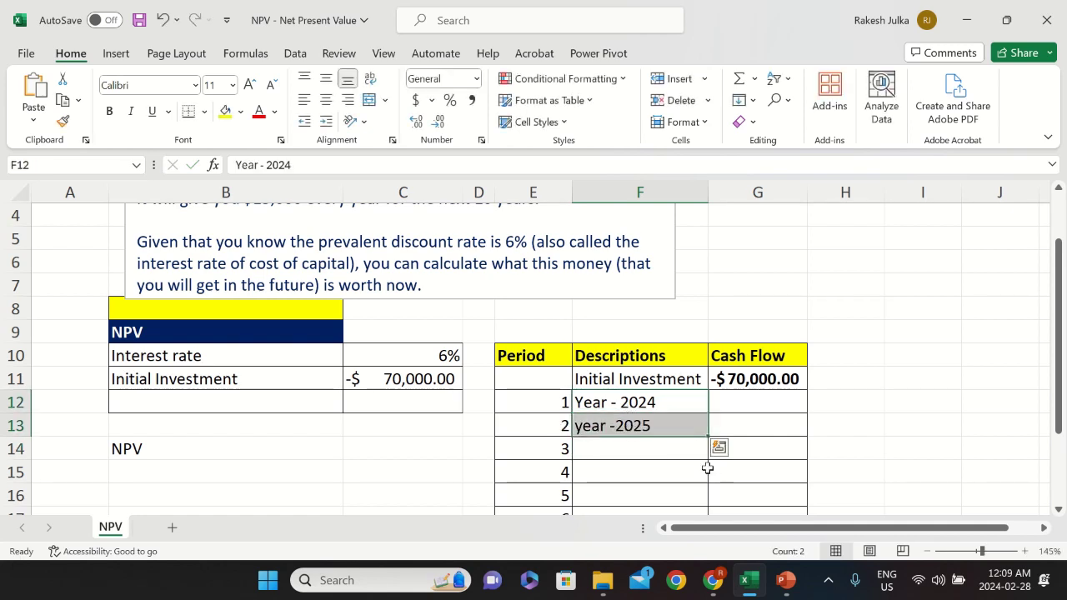
drag(708, 438, 692, 499)
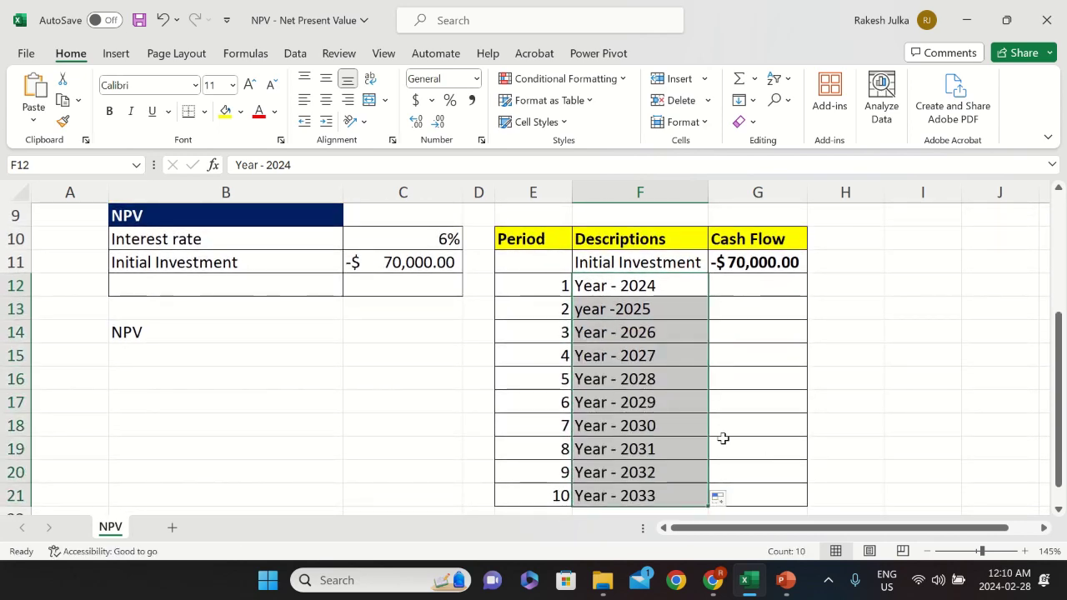
scroll(686, 429, down, 1)
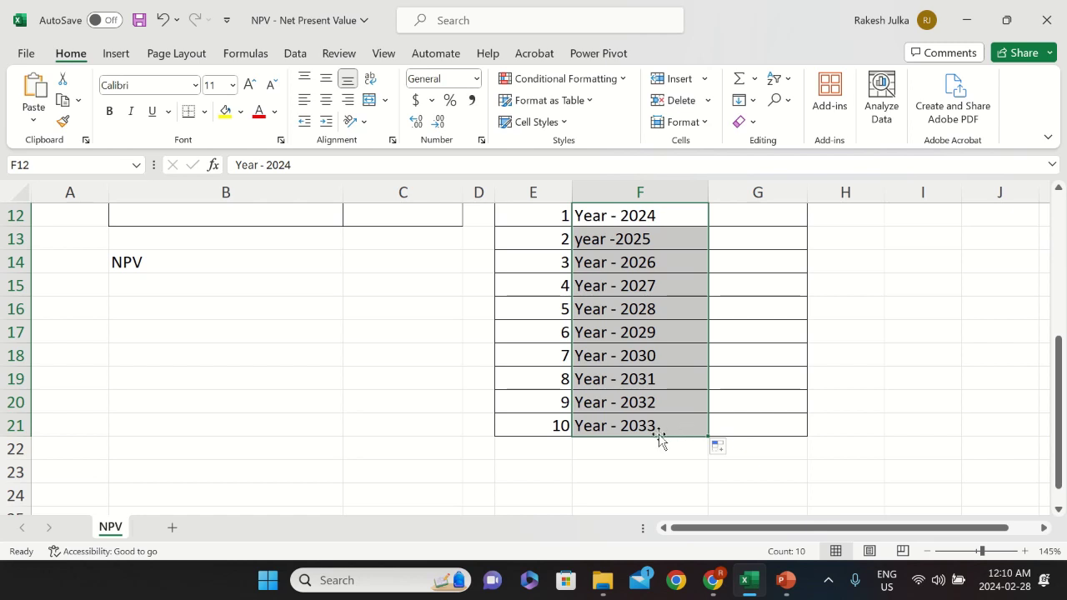
Step: Enter a cash flow of 15000 for period 1 in G12 and copy it down through G21
scroll(692, 412, up, 2)
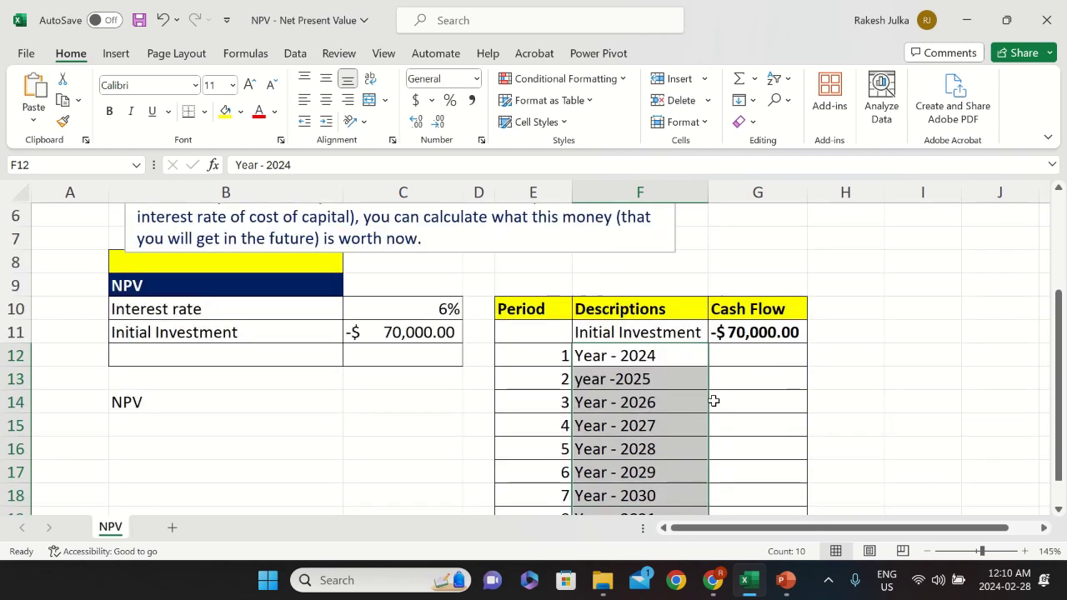
click(751, 357)
text(15000)
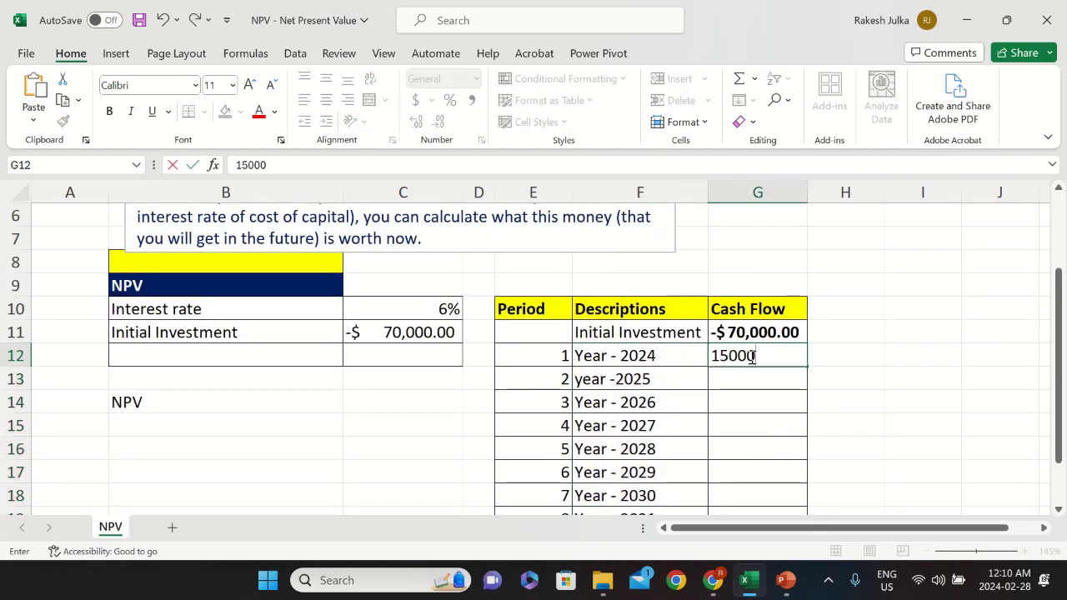
key(Return)
click(753, 358)
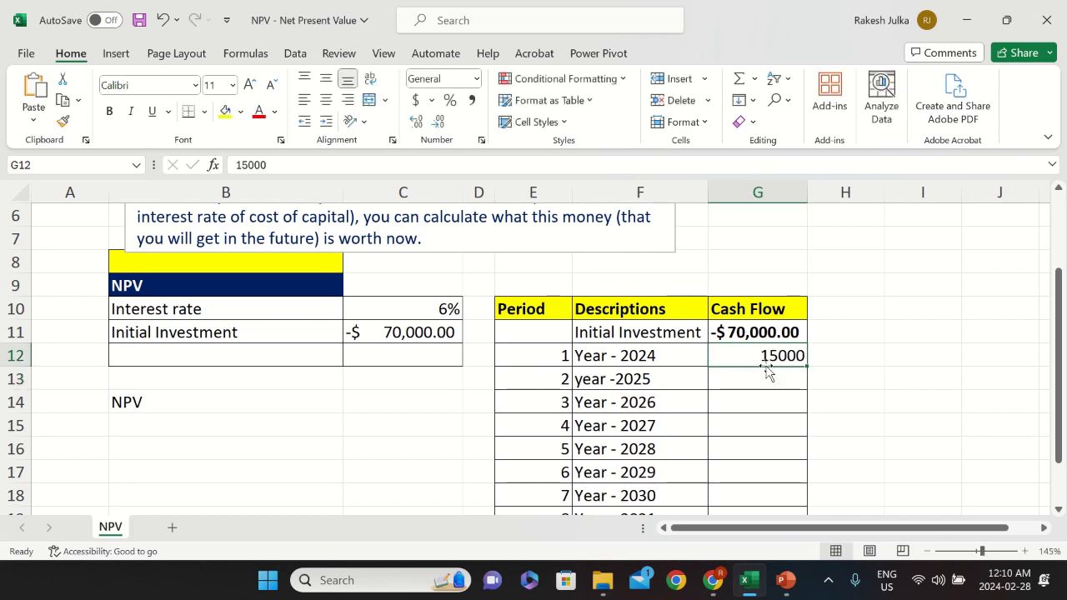
drag(806, 367, 779, 473)
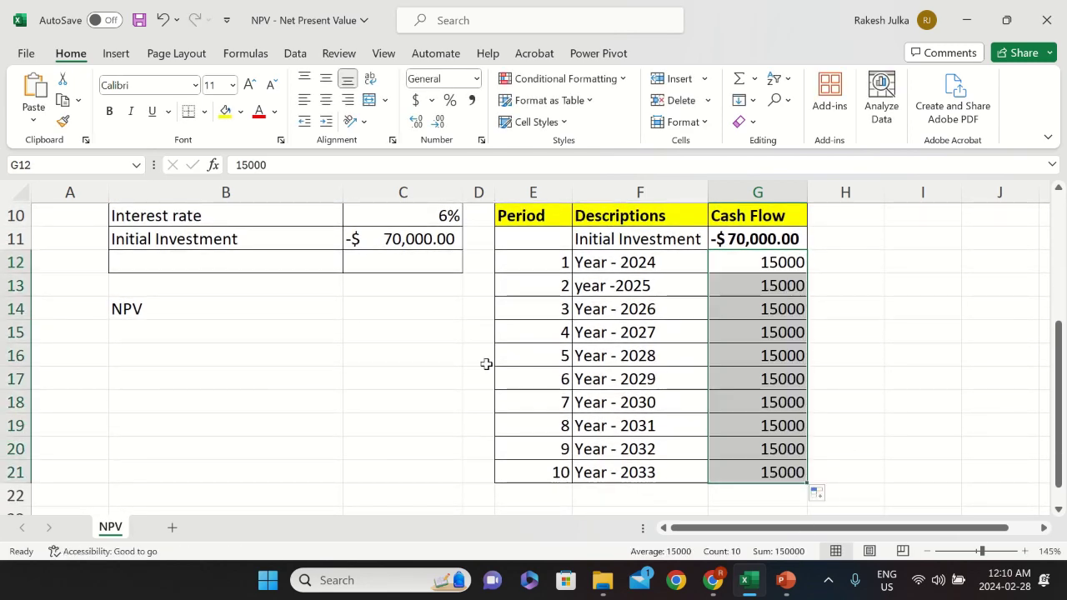
Step: Widen the Cash Flow column G so the full initial investment amount fits in G11
click(231, 309)
scroll(336, 336, up, 3)
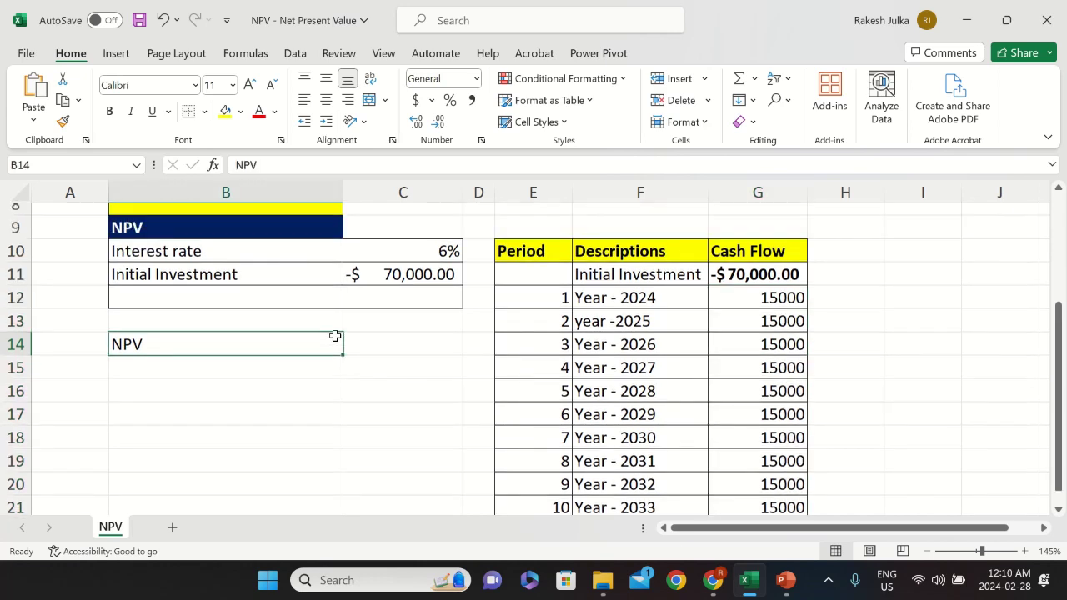
scroll(435, 410, down, 1)
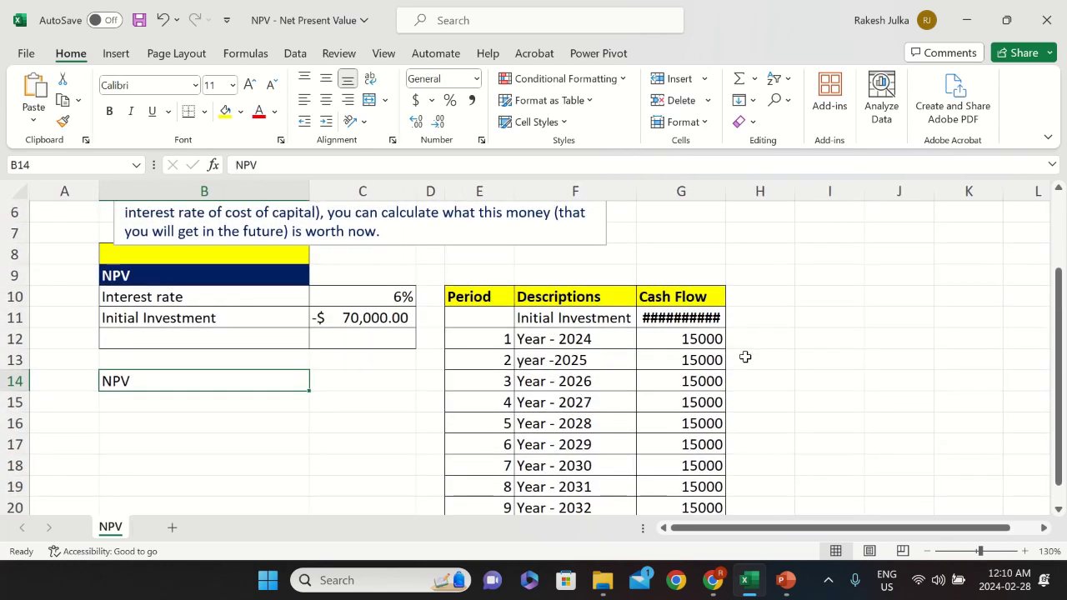
scroll(733, 342, down, 1)
drag(727, 200, 744, 200)
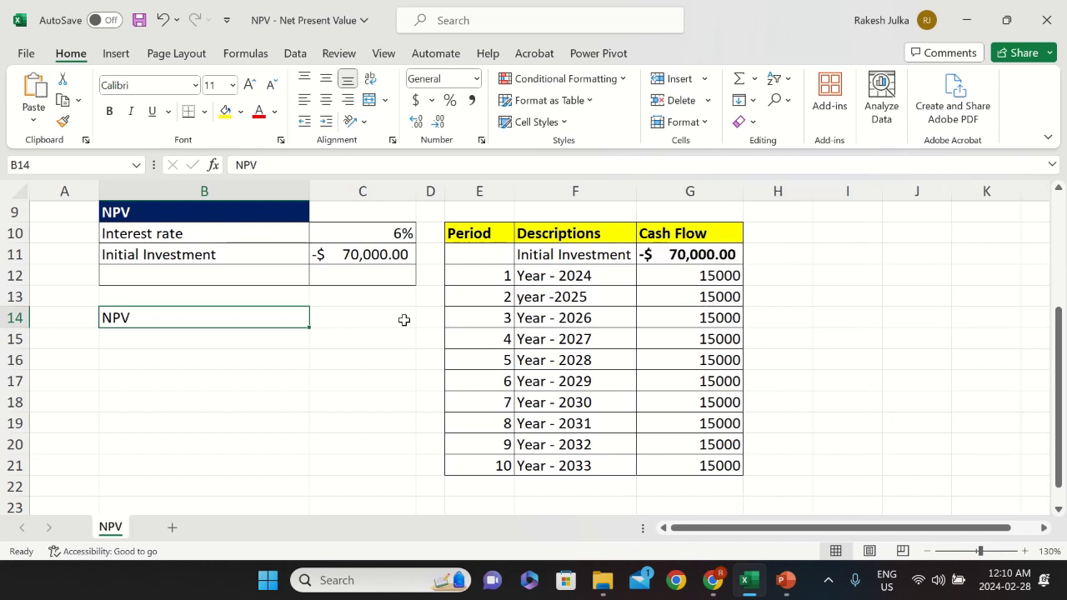
Step: Calculate the present value of the cash flows beside the NPV label in C14 with =NPV(C10,G12:G21)
click(359, 318)
text(=)
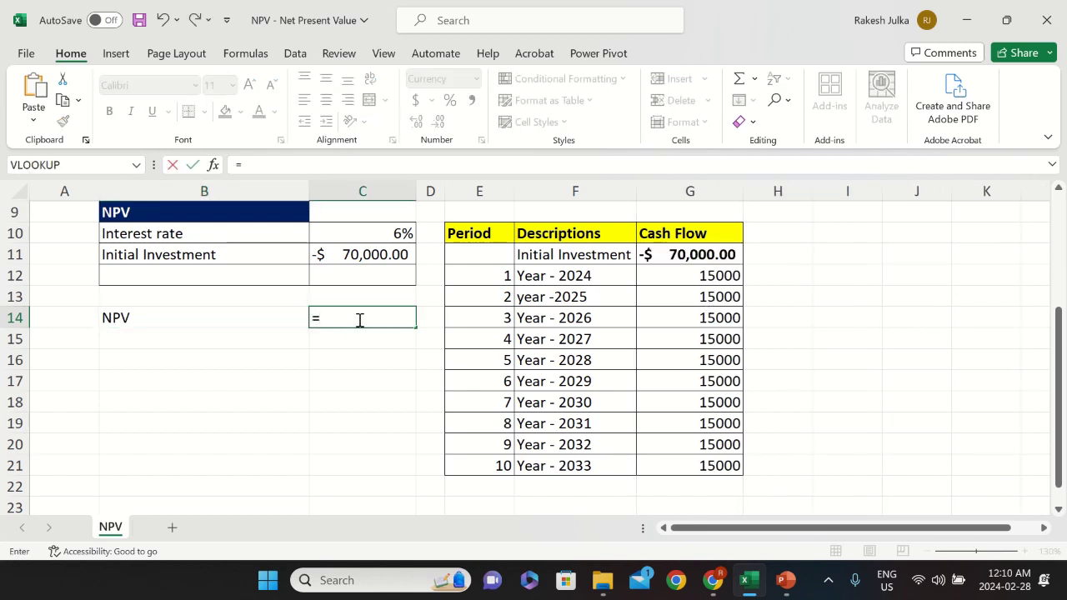
text(npv)
key(BackSpace)
key(BackSpace)
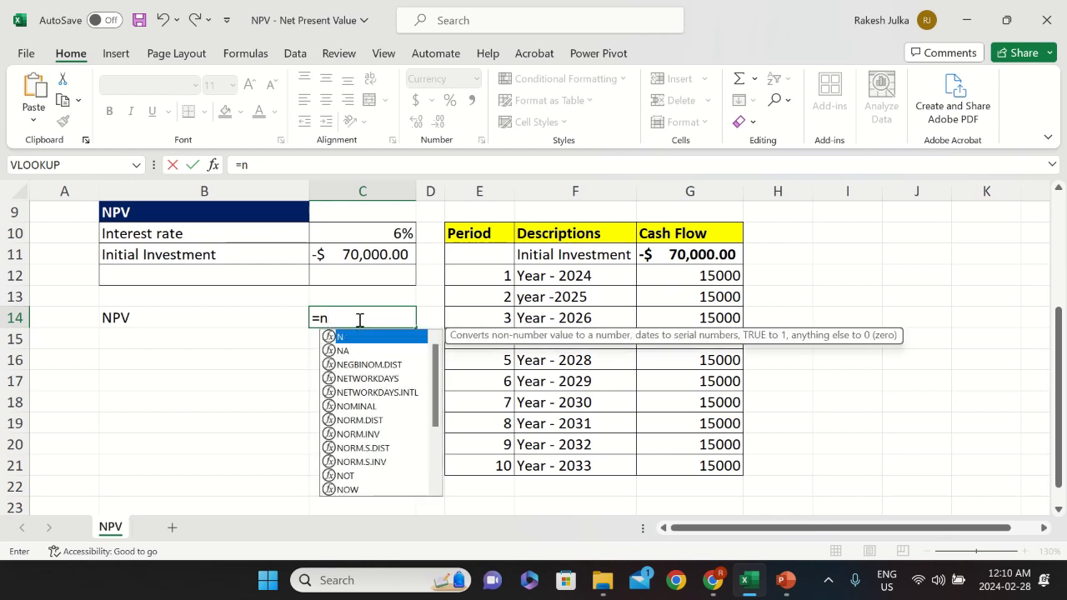
text(pv)
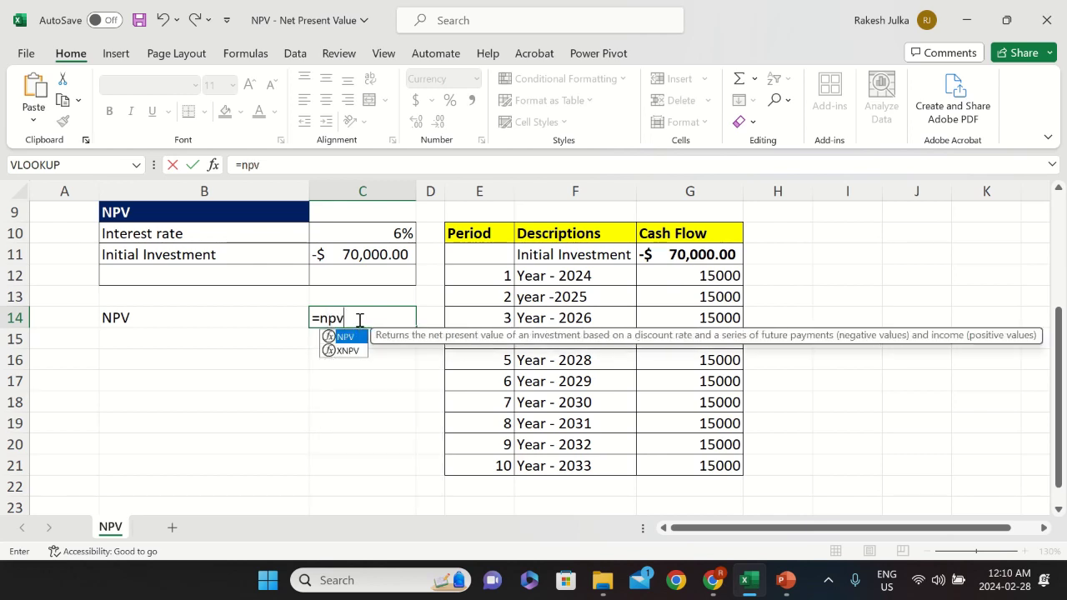
text(()
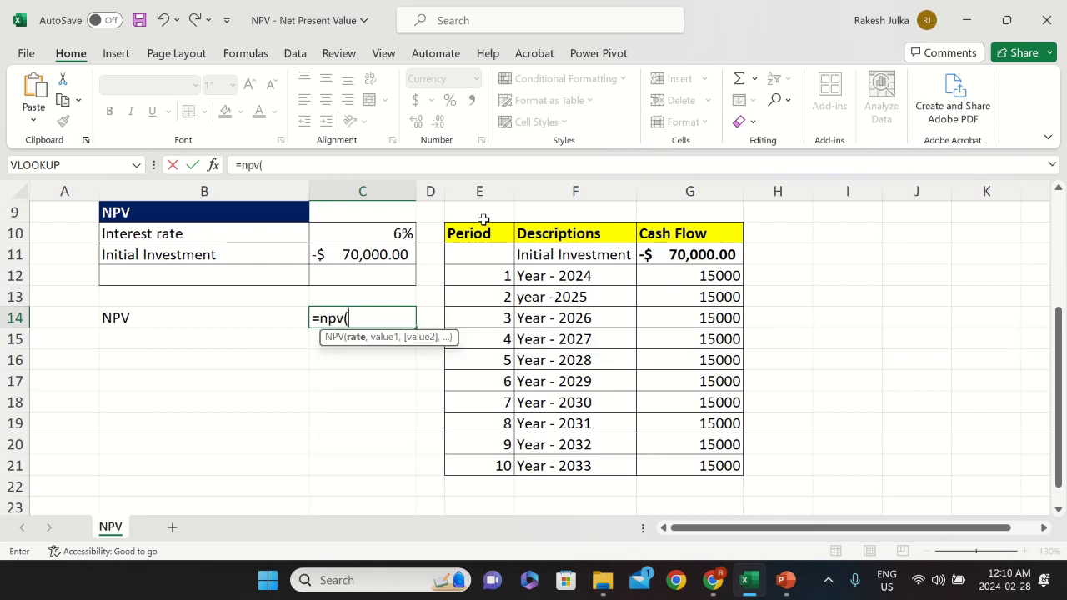
click(401, 232)
text(,)
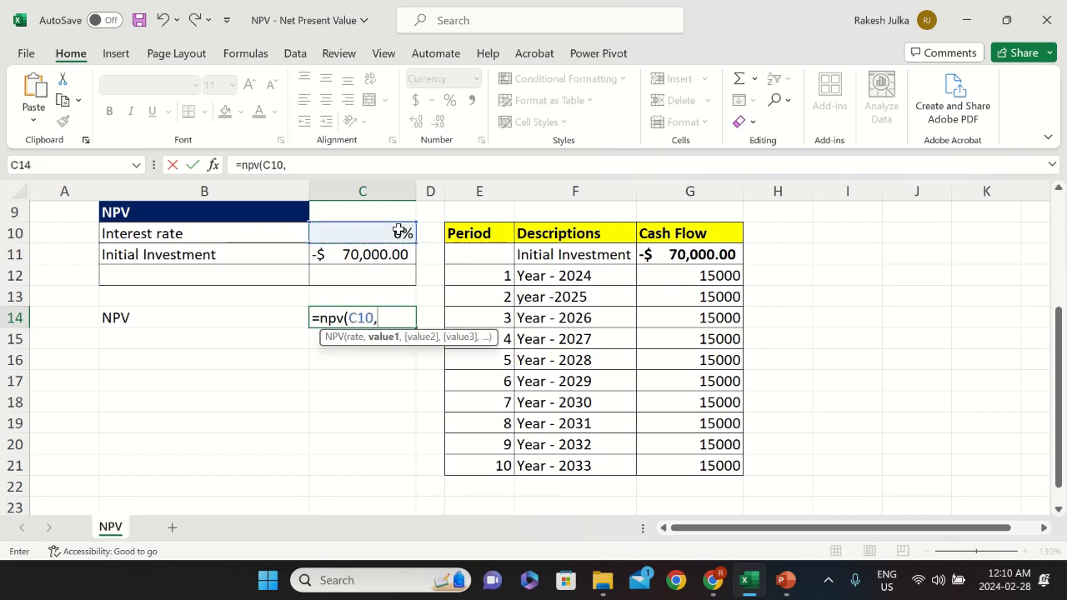
drag(715, 277, 720, 464)
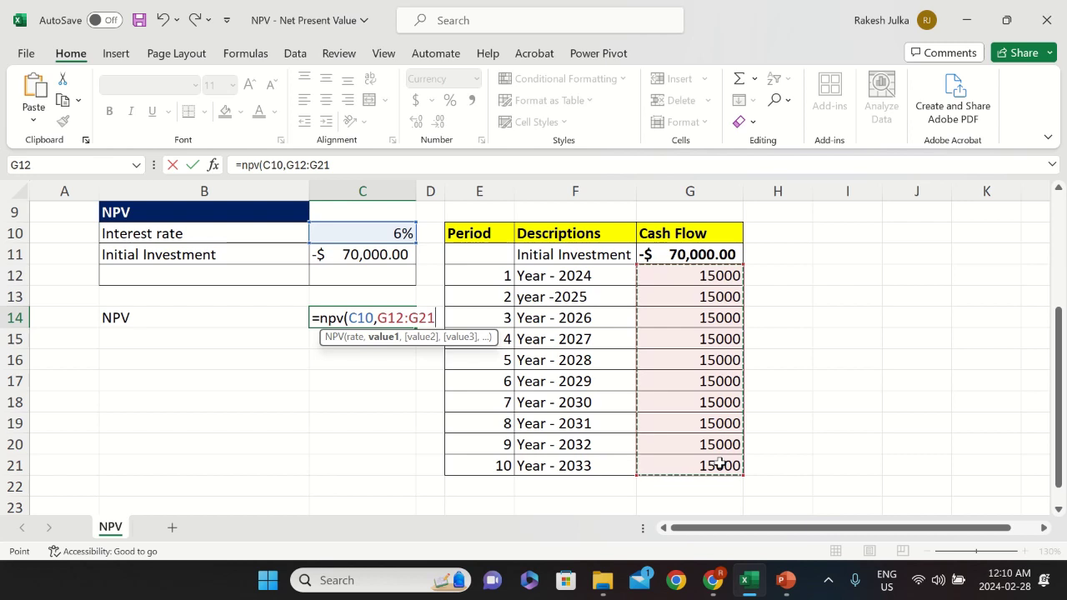
text())
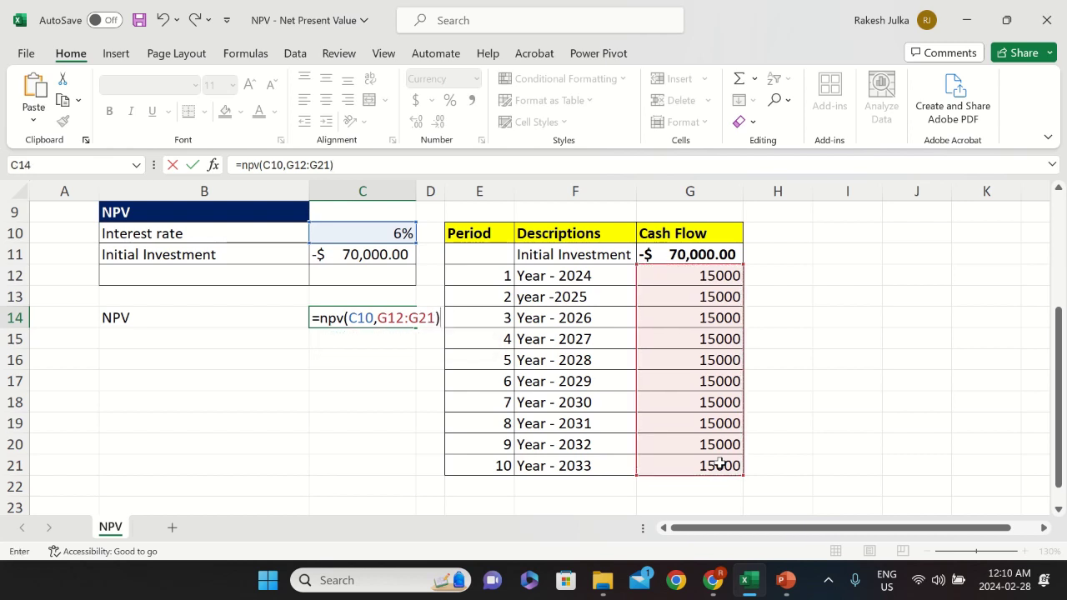
key(Return)
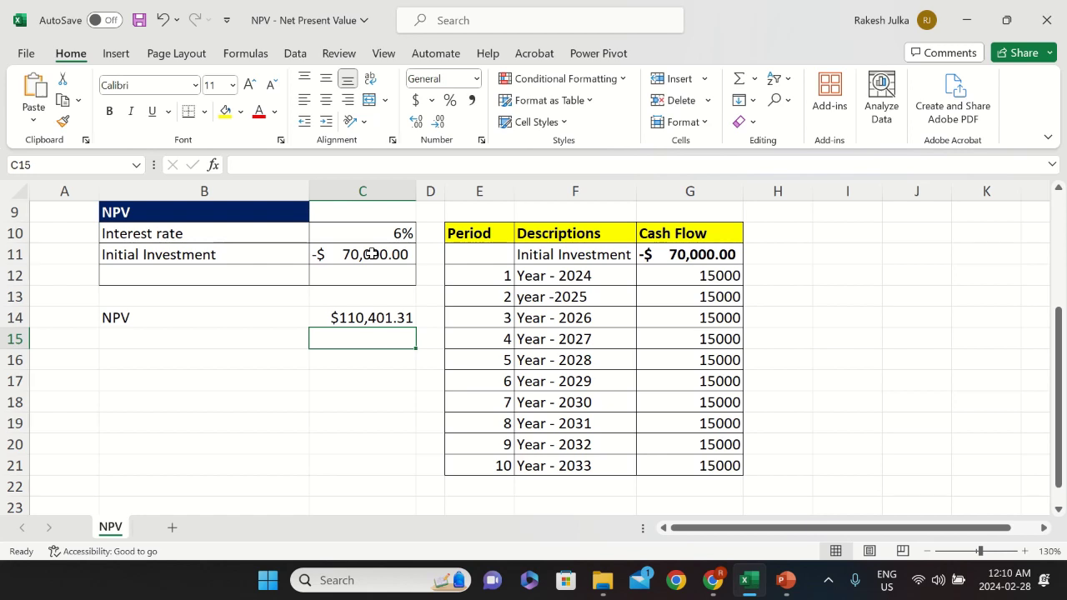
Step: Add the initial investment to the C14 formula so it reads =NPV(C10,G12:G21)+G11
click(367, 318)
double_click(410, 318)
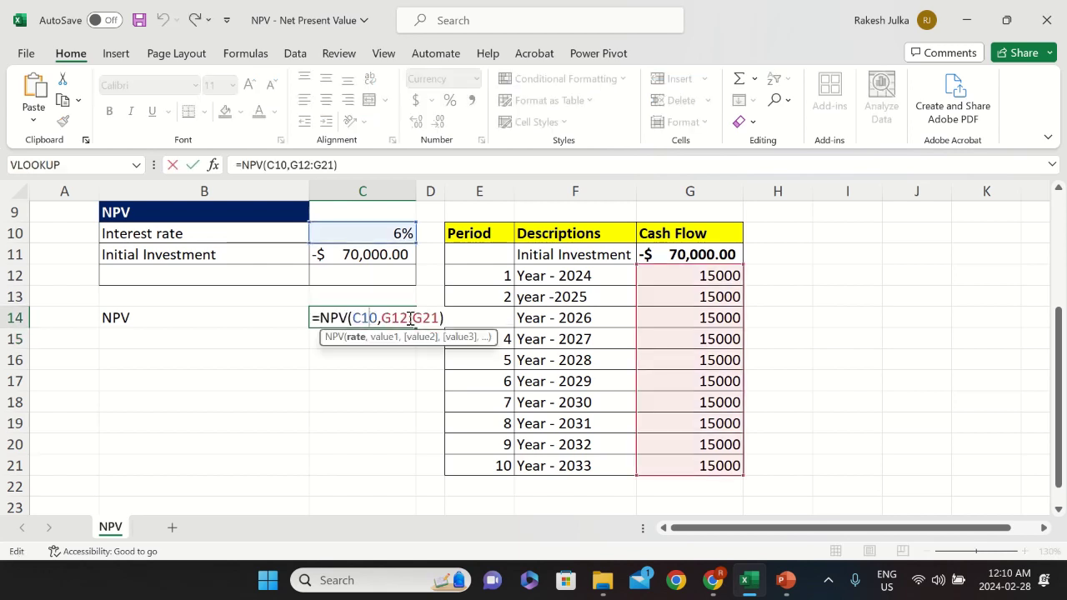
key(Right)
key(Right)
key(Right)
key(Right)
key(Right)
key(Right)
key(Right)
key(Right)
key(Right)
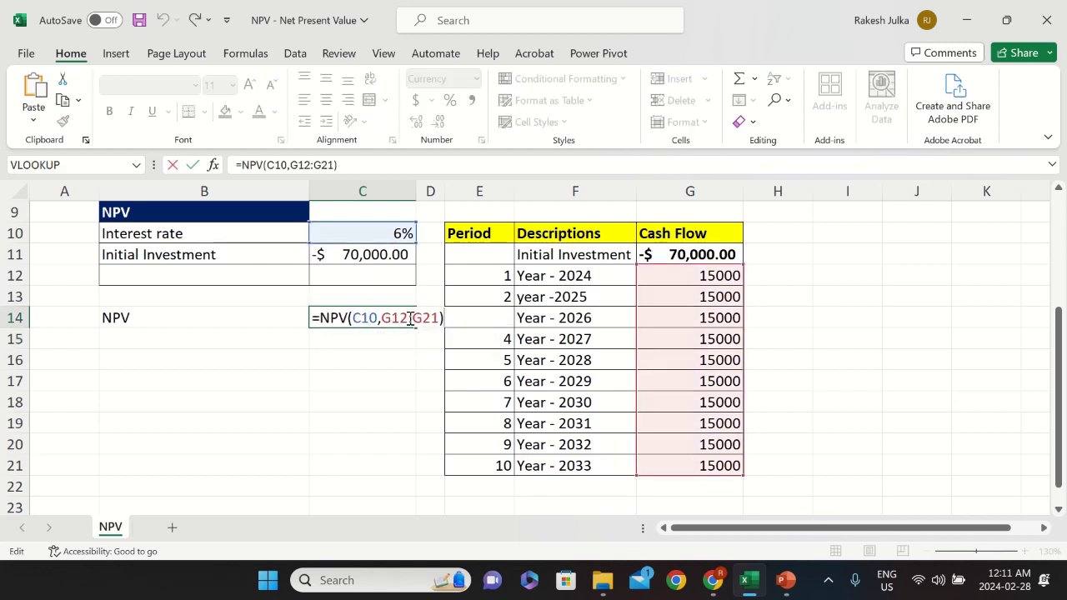
text(+)
click(697, 255)
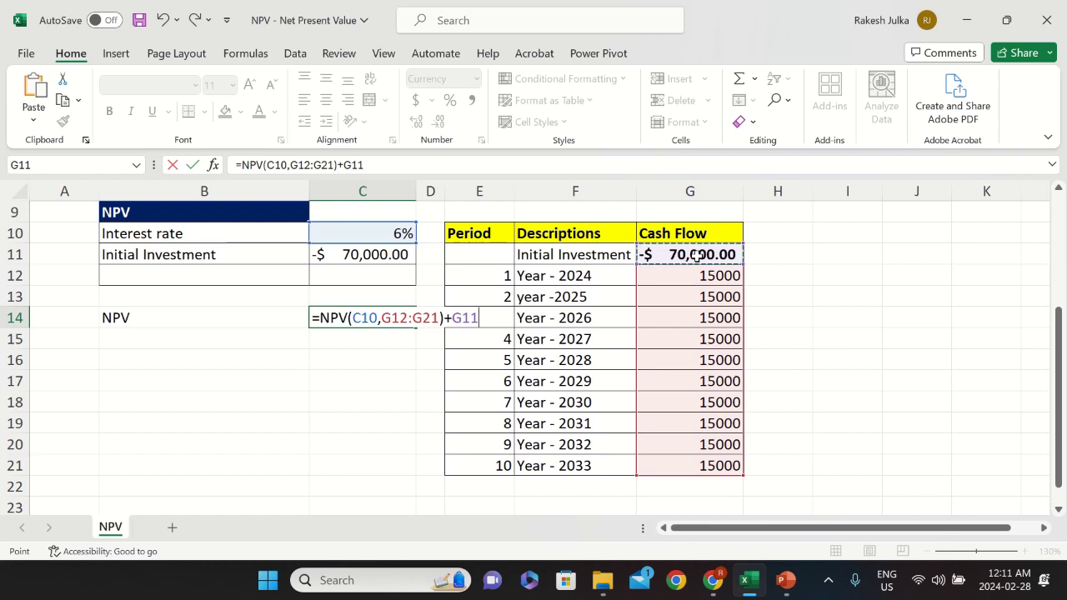
key(Return)
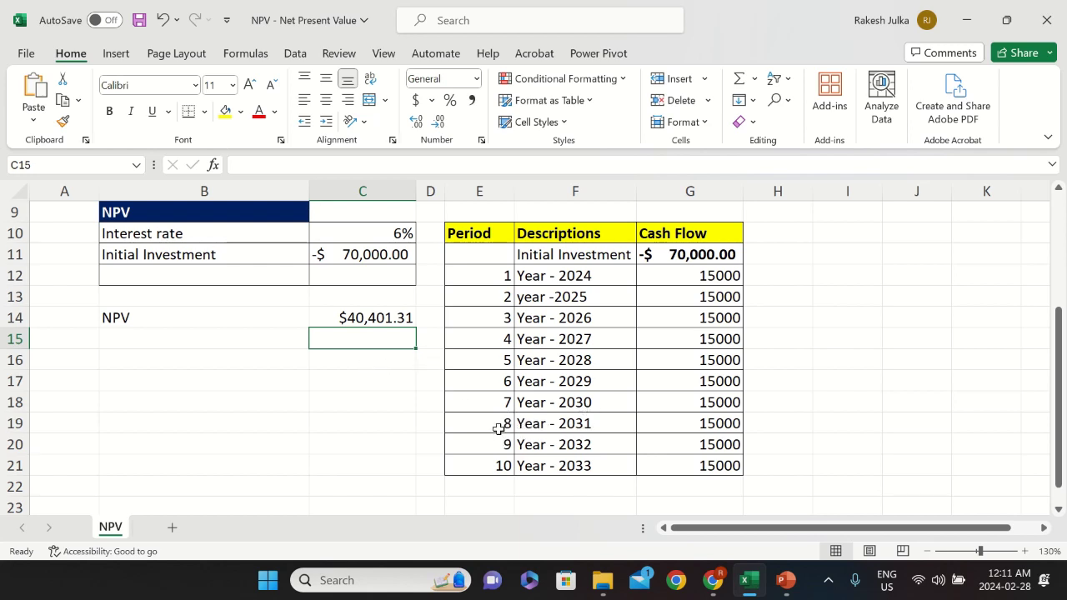
Step: Set the cash flows for 2024, 2025 and 2026 in G12:G14 to 5000, 7500 and 11000
click(700, 277)
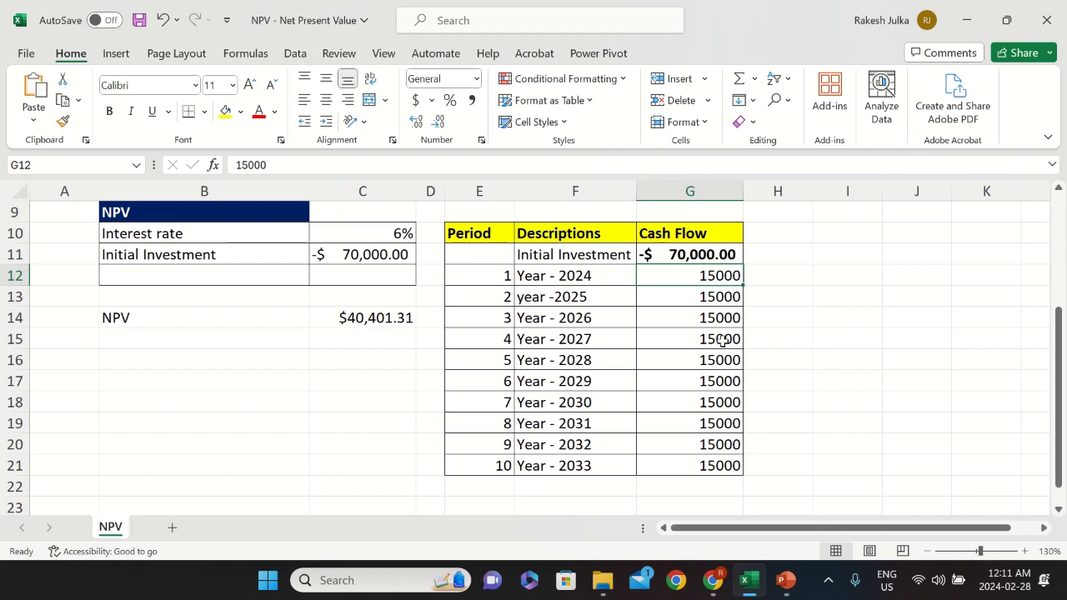
double_click(707, 277)
key(BackSpace)
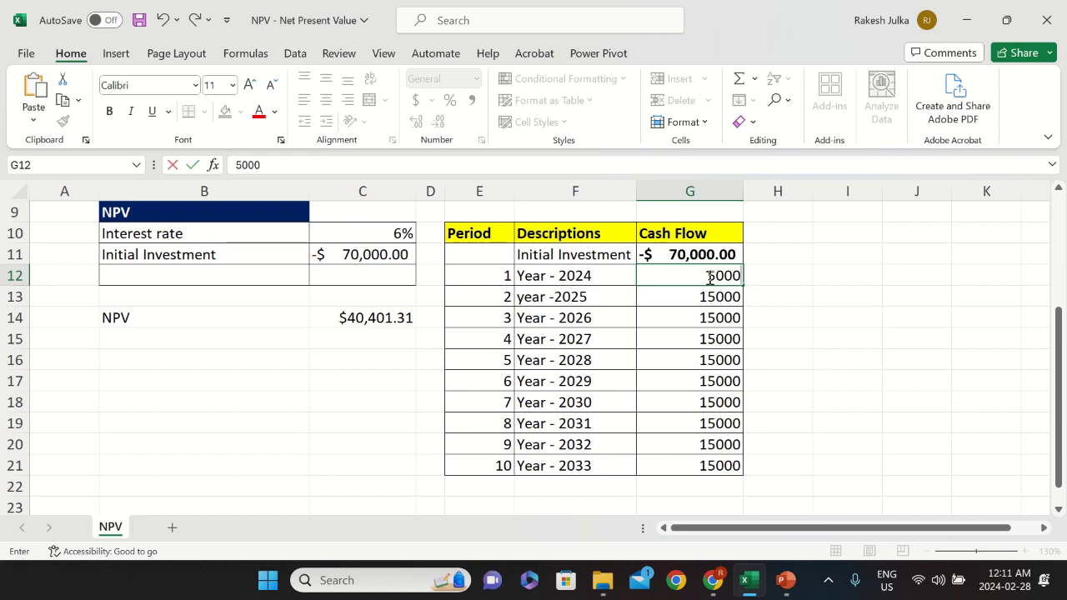
key(Return)
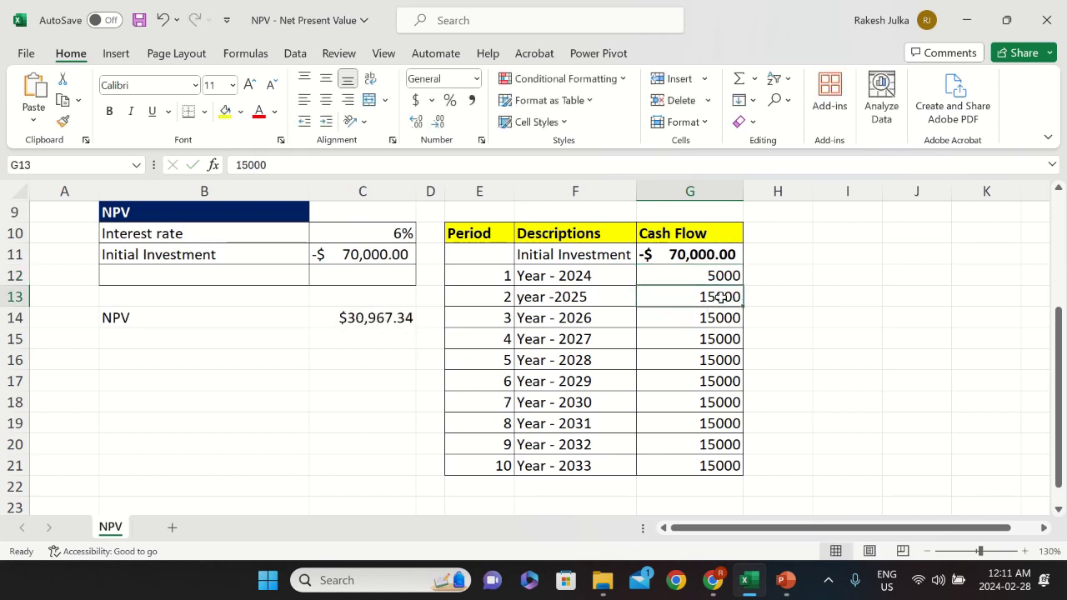
text(7500)
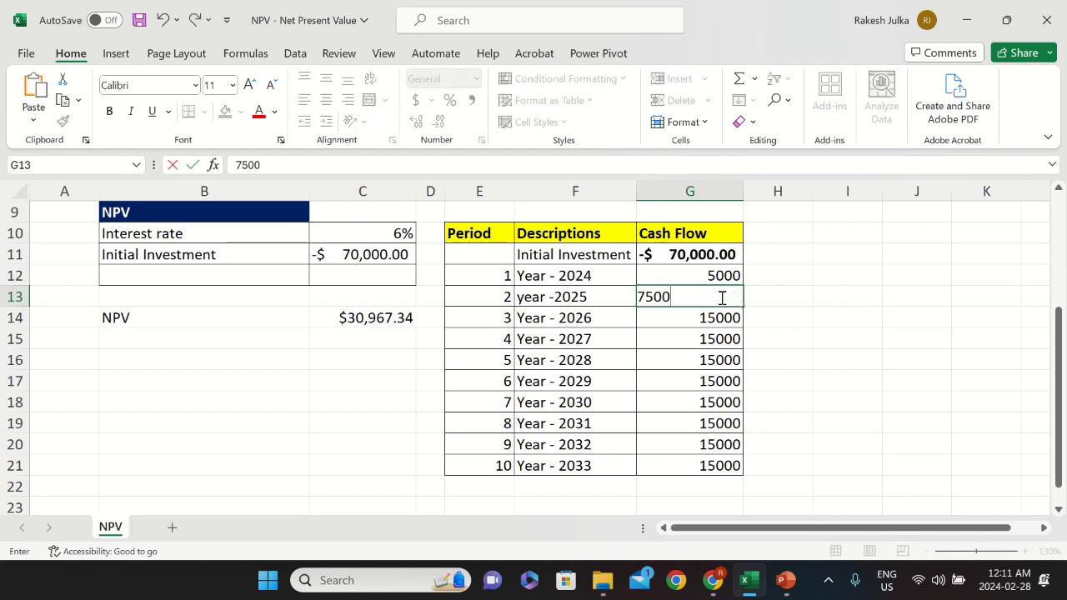
key(Return)
text(1)
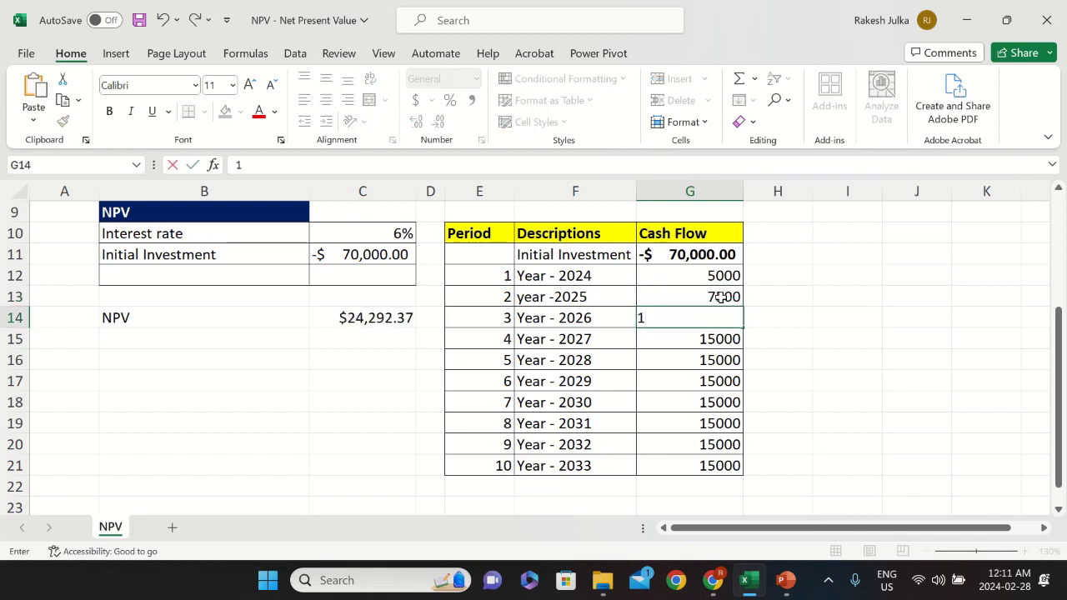
text(1000)
key(Return)
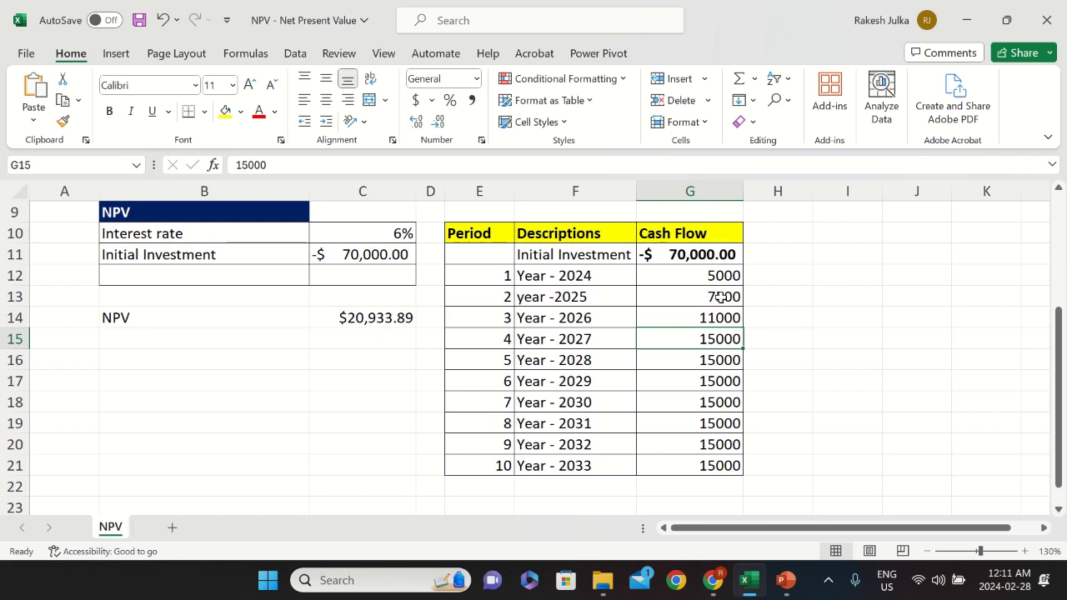
Step: Enter cash flows of 15000 for 2027 in G15 and 17500 for both 2028 and 2029 in G16 and G17
text(15000)
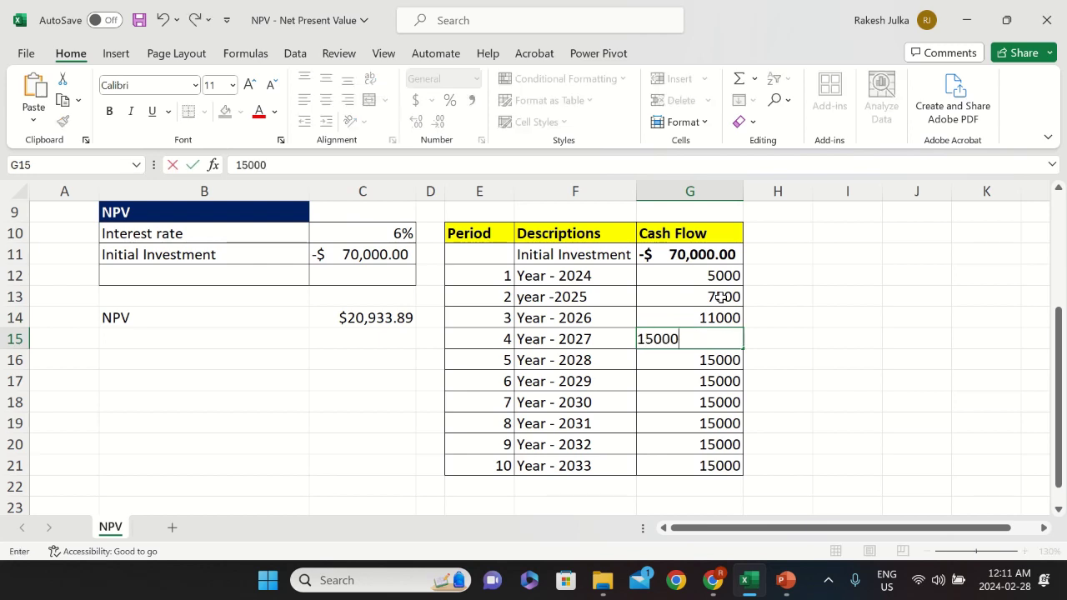
key(Return)
text(7)
key(BackSpace)
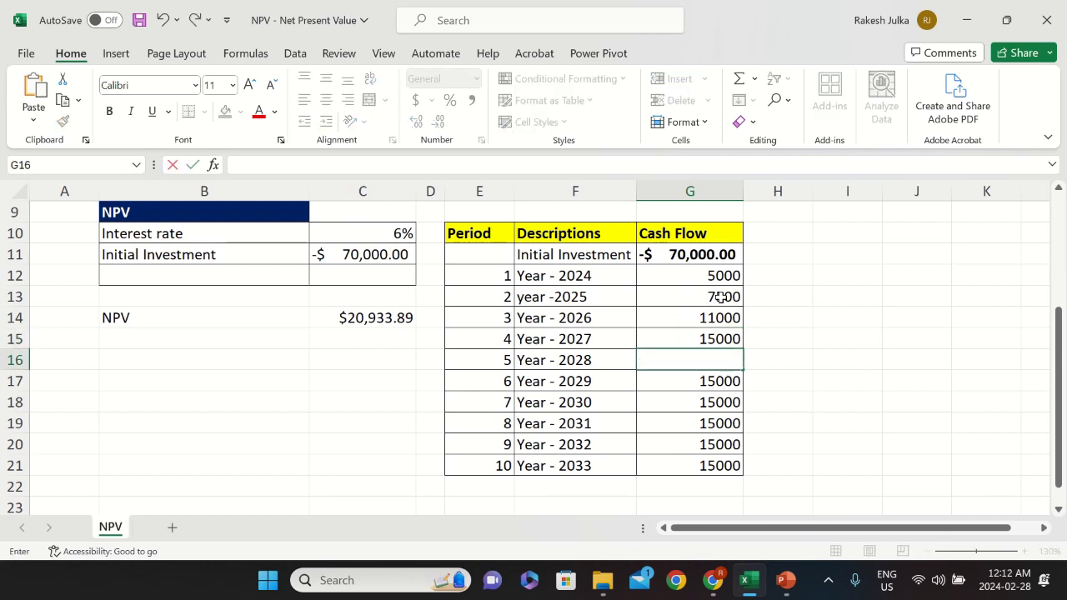
text(17500)
key(Return)
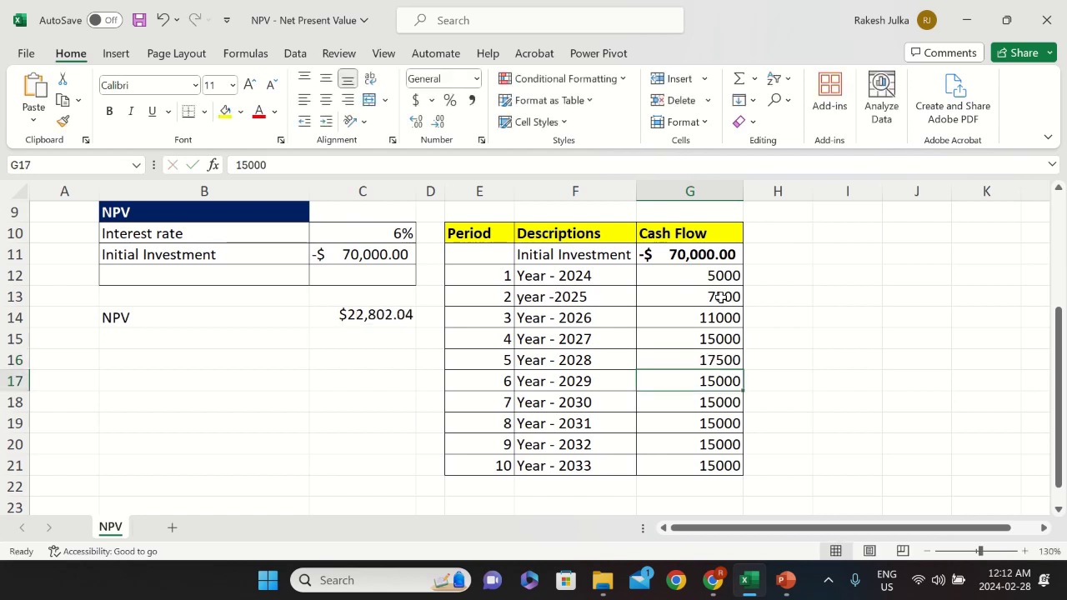
text(1)
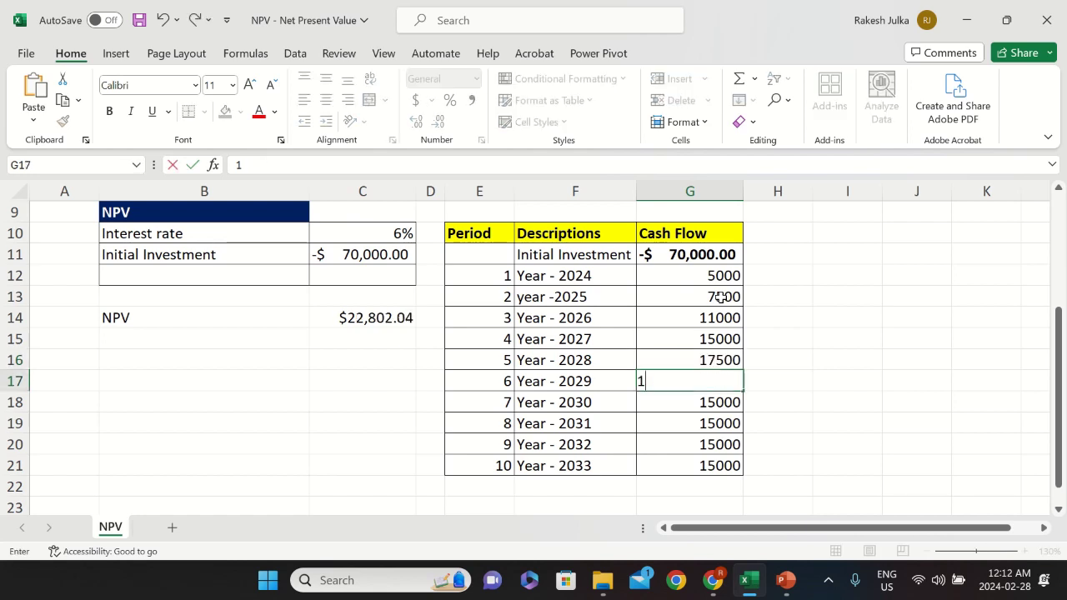
text(7500)
key(Return)
Step: Set the cash flows for 2030 through 2033 in G18:G21 to 19000, 21000, 22000 and 24500
text(19000)
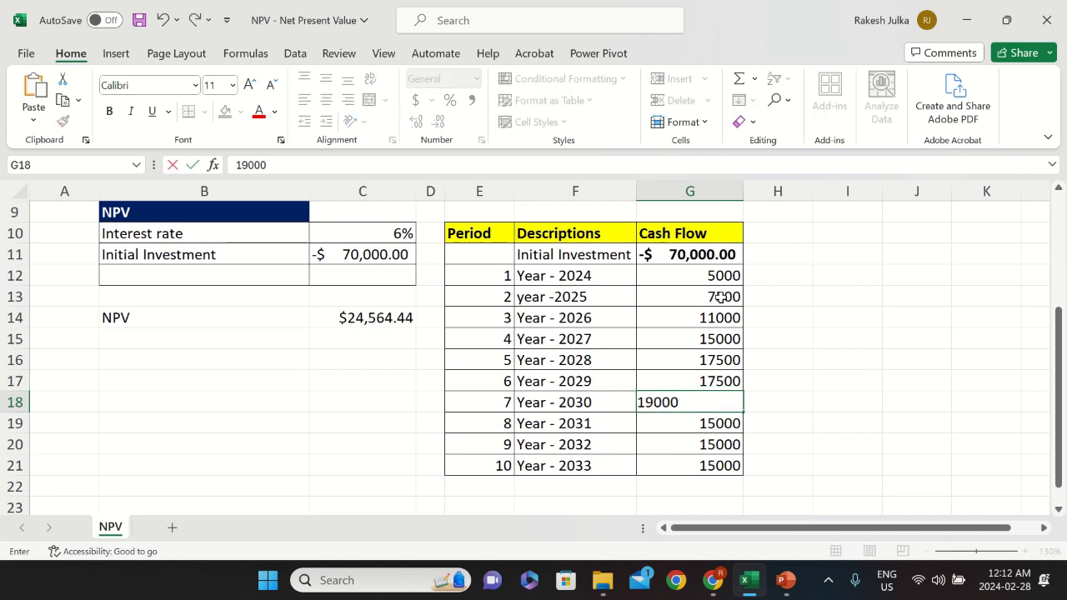
key(Return)
text(2100)
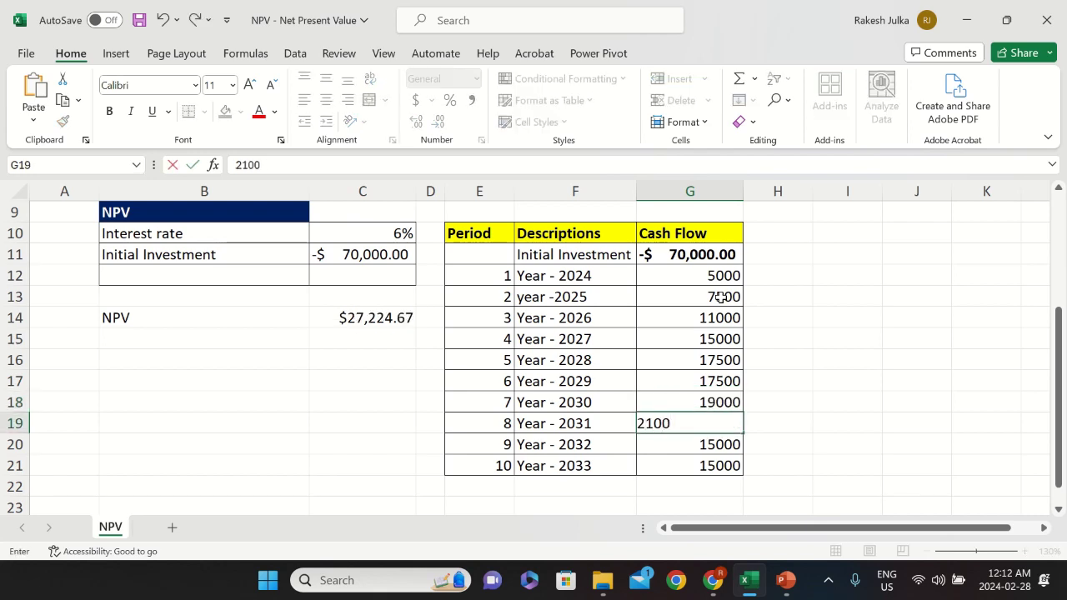
text(0)
key(Return)
text(22000)
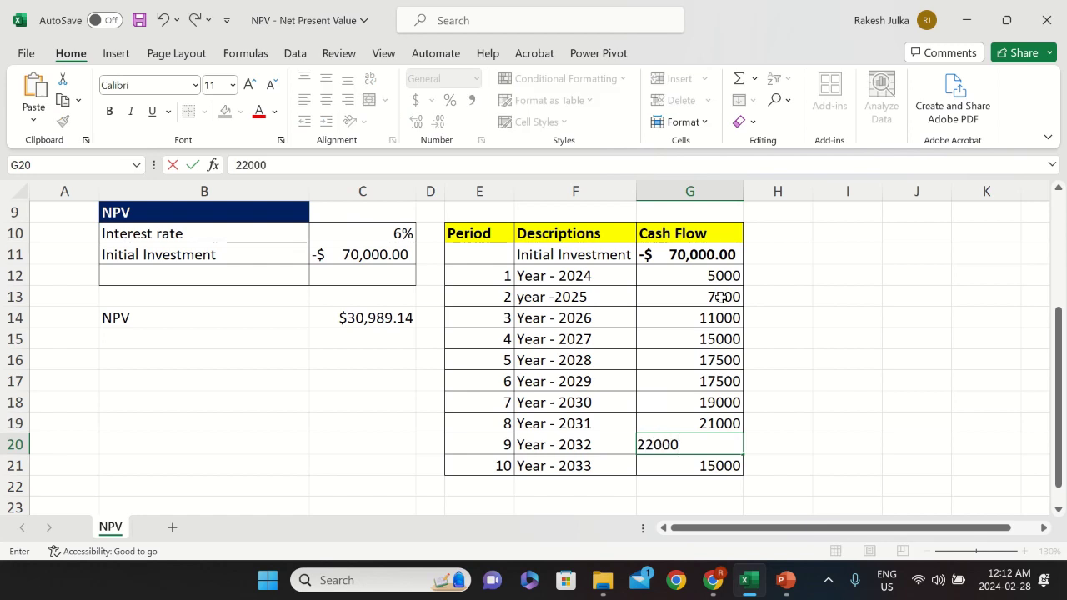
key(Return)
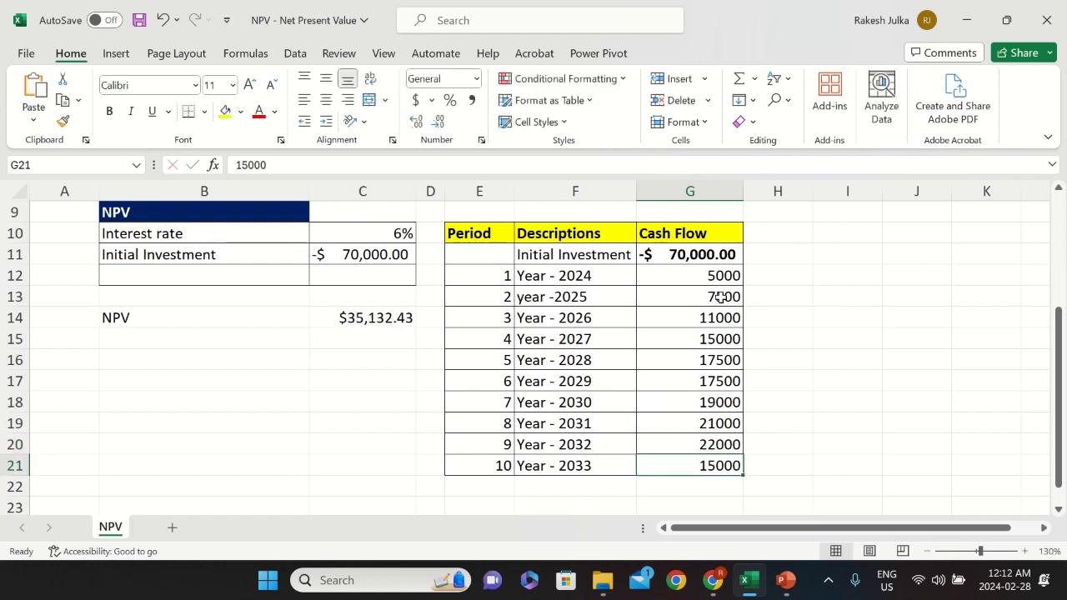
text(24500)
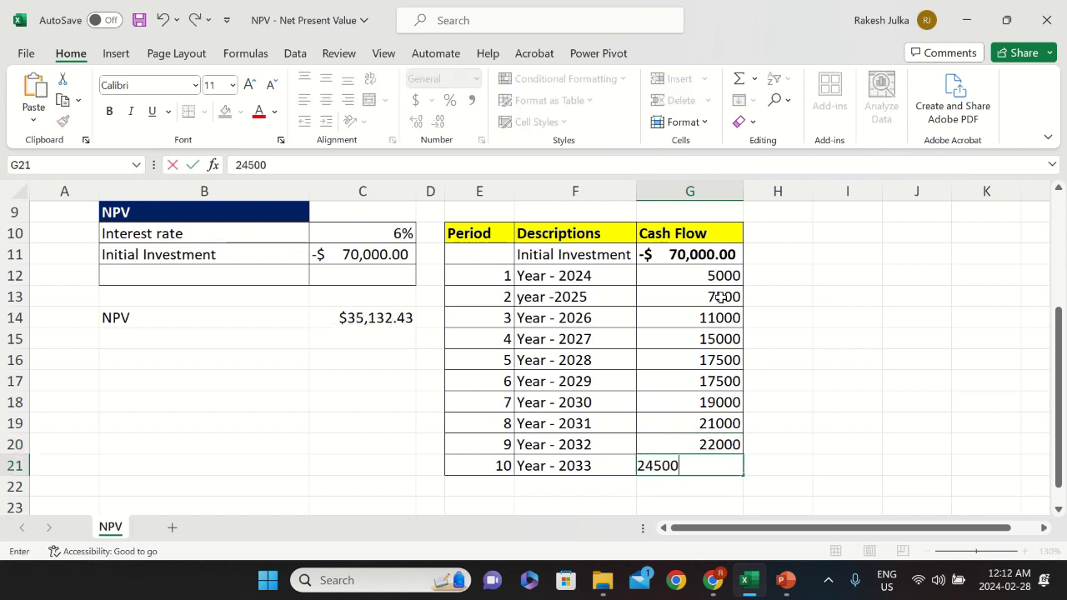
key(Return)
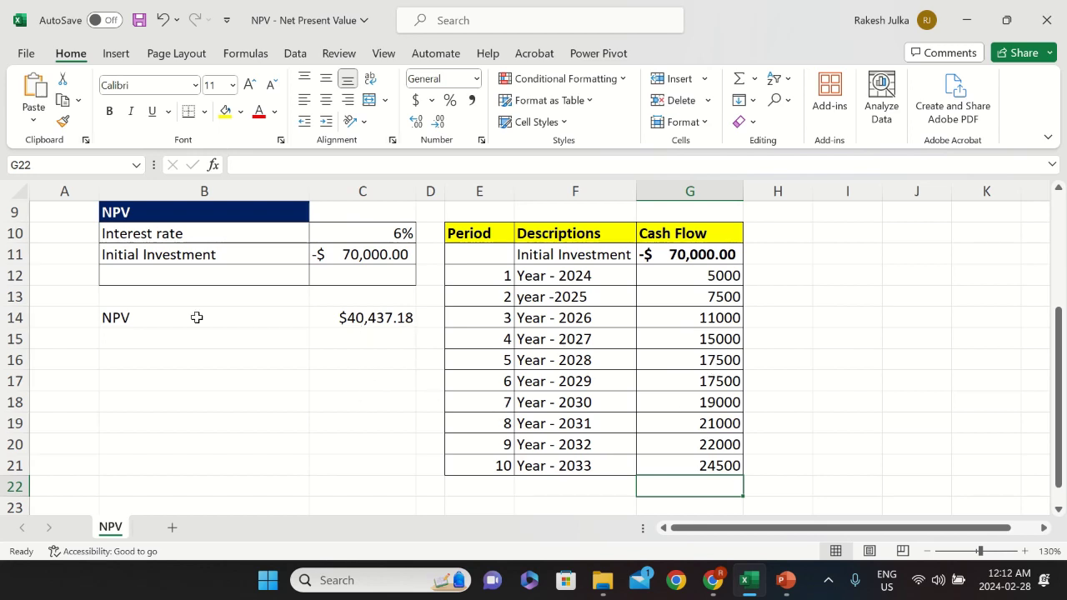
click(183, 318)
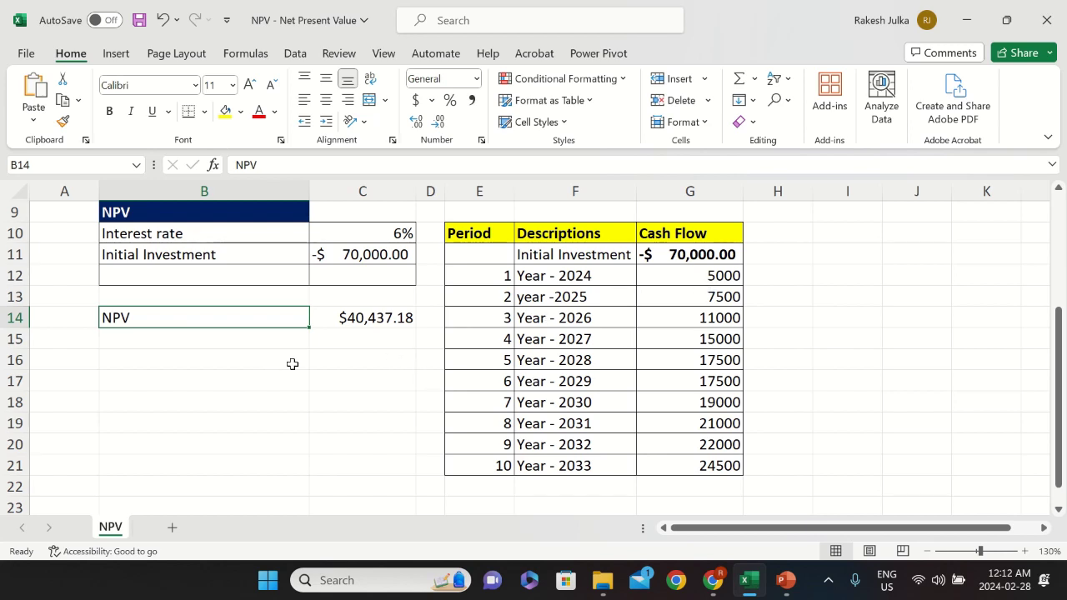
scroll(305, 365, up, 2)
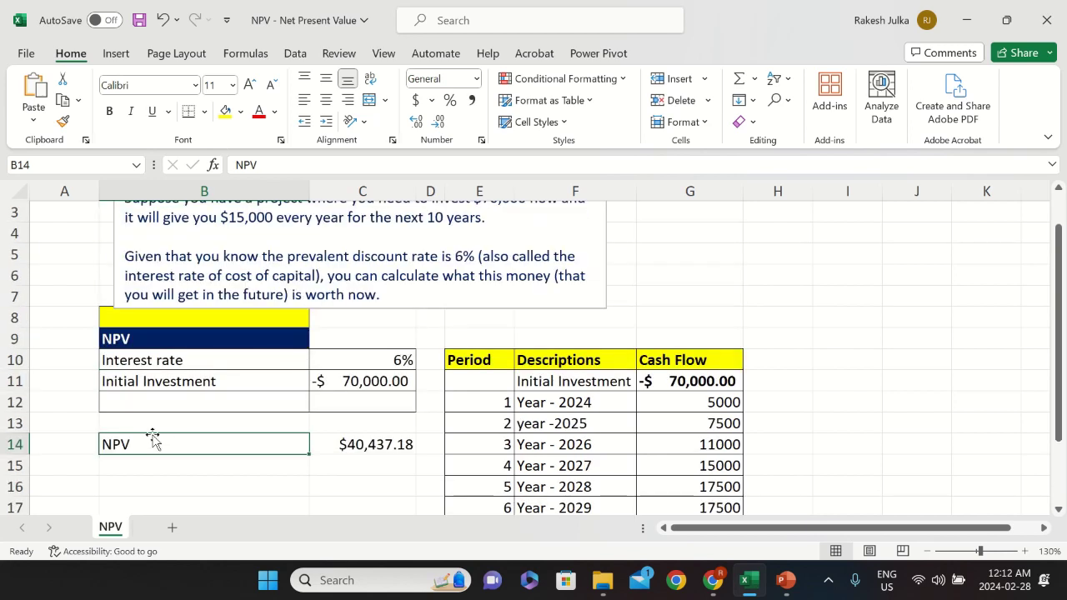
scroll(376, 336, up, 1)
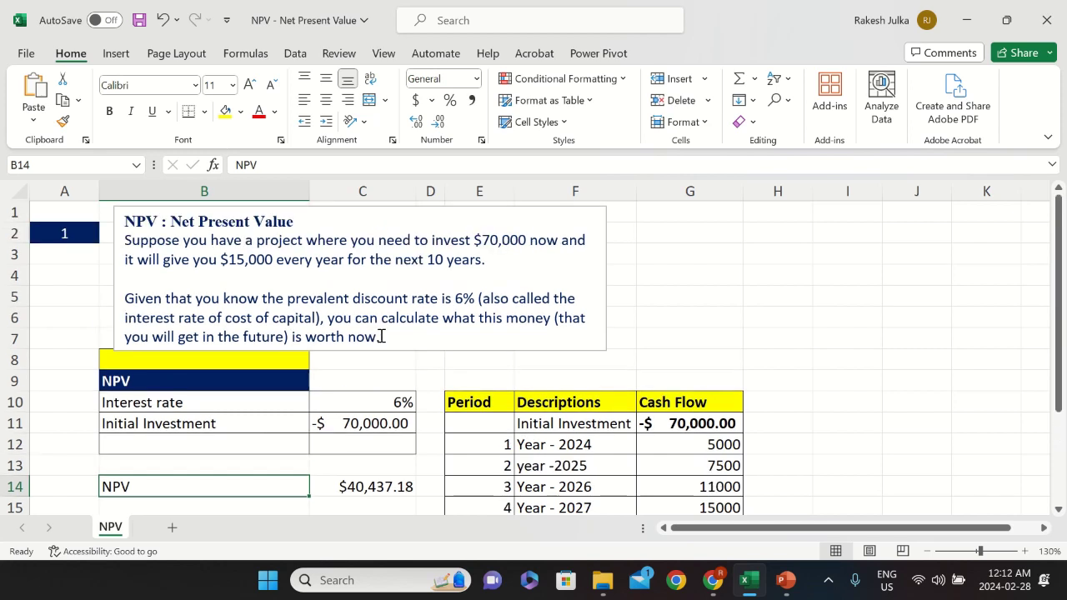